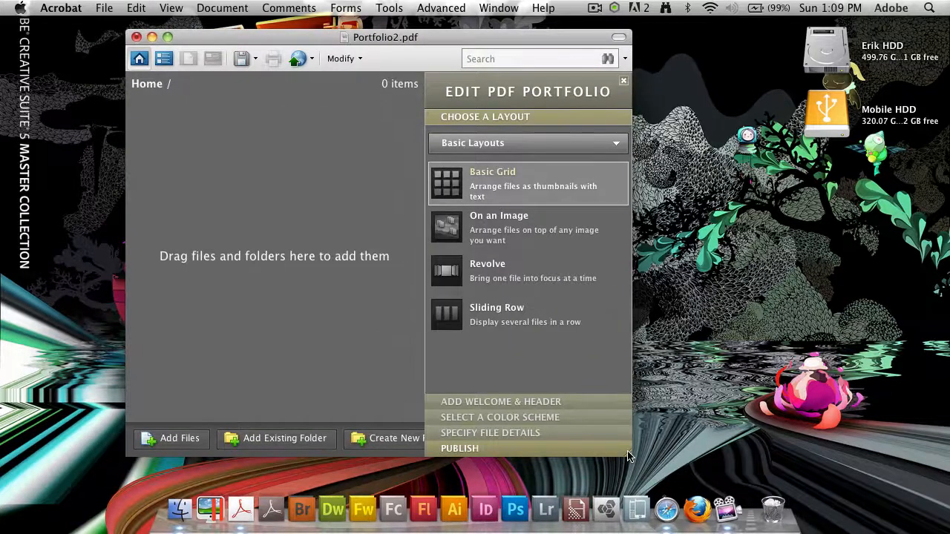
Enlarge the empty Portfolio2.pdf window and move it up and to the left.
left_click_drag(631, 454, 904, 481)
left_click_drag(520, 42, 456, 35)
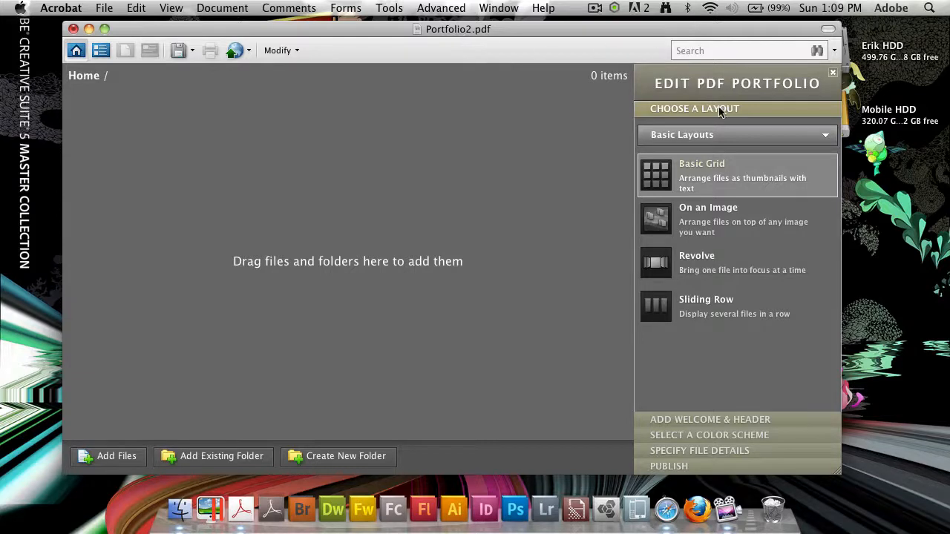
Switch the empty portfolio to the Revolve layout and bring back the NAPP folder window.
left_click(705, 134)
left_click(706, 134)
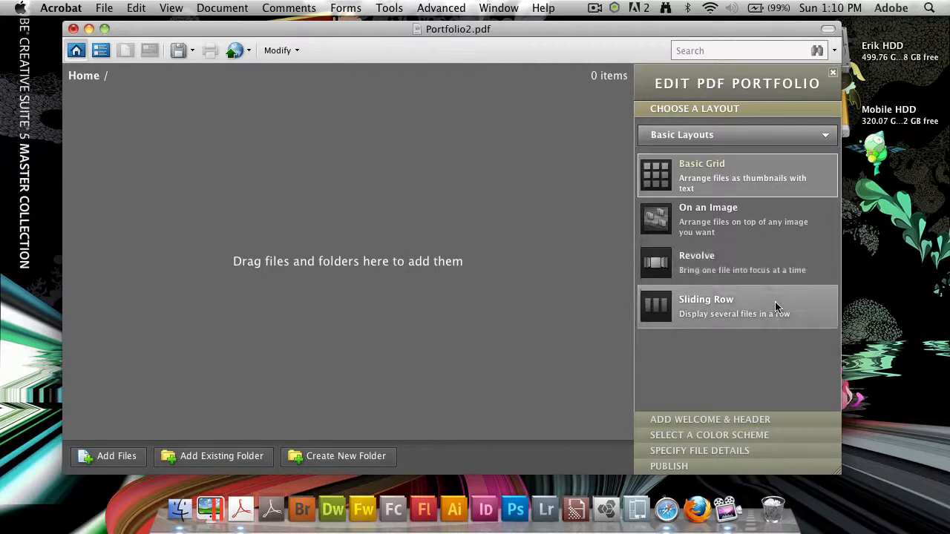
left_click(782, 269)
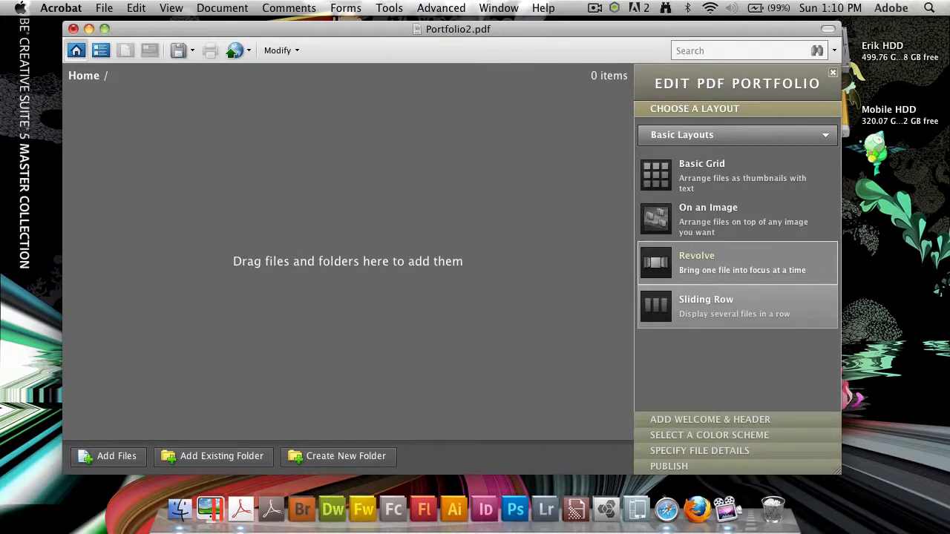
left_click(179, 510)
Add flowerbee.jpg, evening-life.jpg, littlefallii.jpg and white-rose.jpg from Finder to the portfolio.
left_click_drag(730, 113, 717, 68)
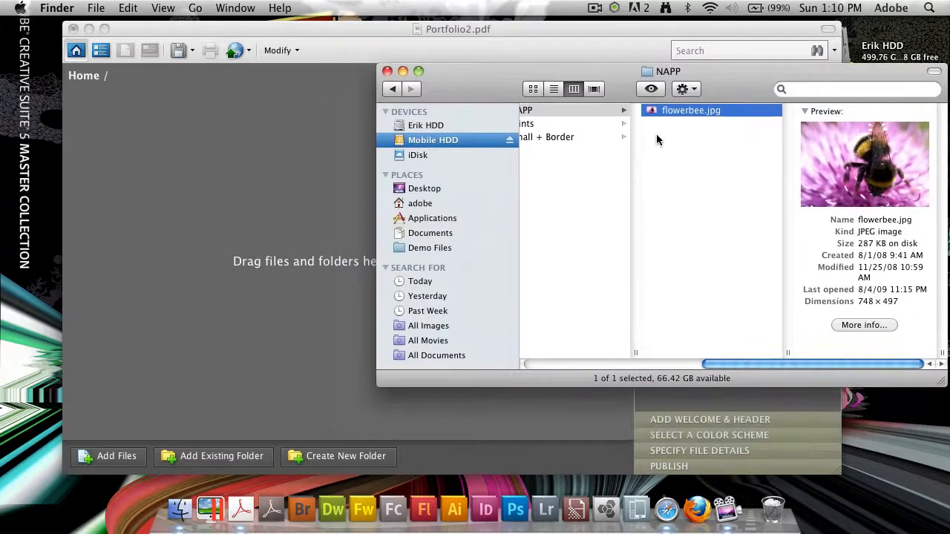
left_click_drag(656, 113, 290, 176)
left_click(561, 124)
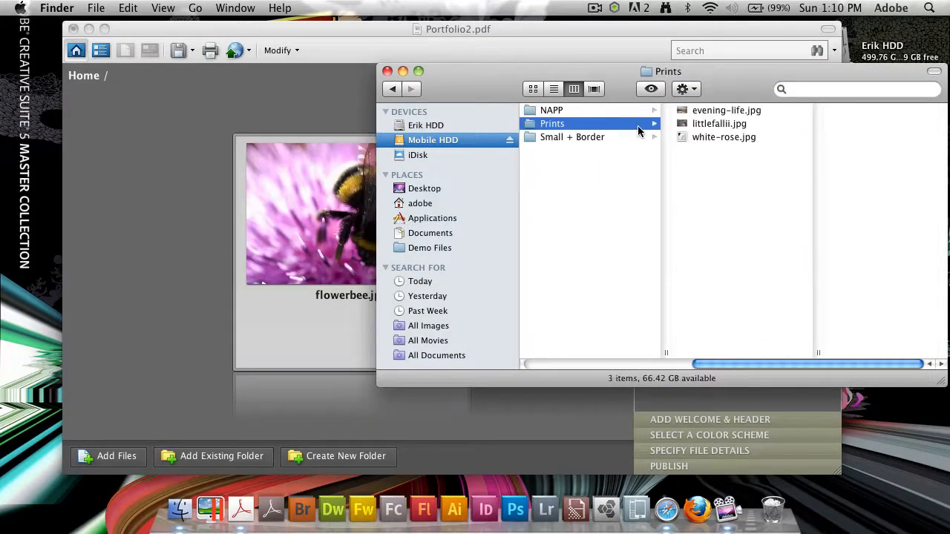
left_click(720, 110)
left_click_drag(705, 111, 229, 195)
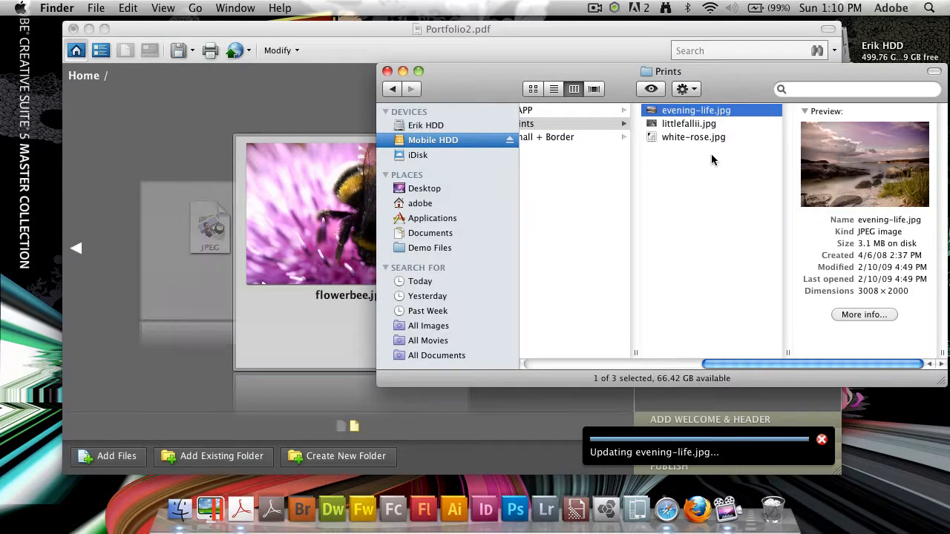
left_click(685, 123)
left_click_drag(687, 124, 229, 222)
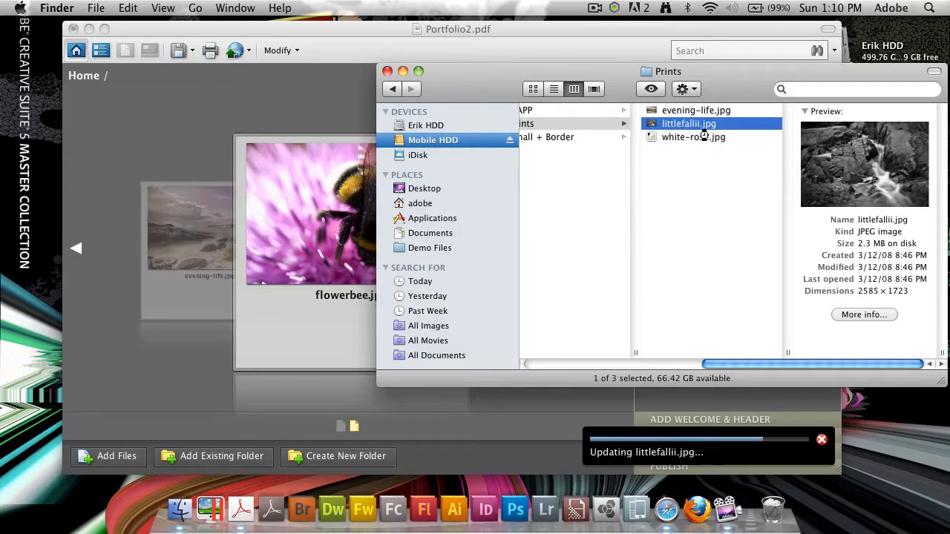
left_click_drag(704, 137, 283, 215)
Preview crowned.jpg in the Small + Border folder and add it to the portfolio.
left_click(643, 183)
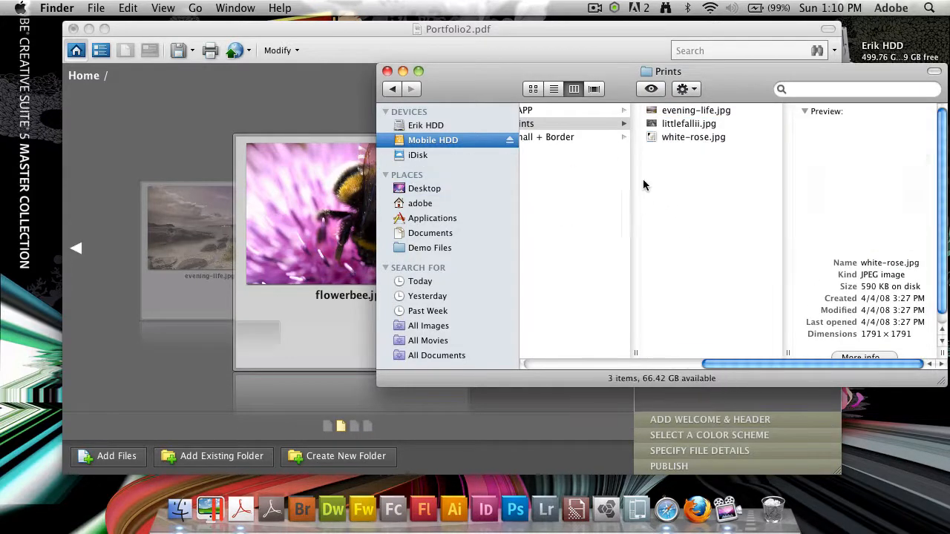
left_click(598, 138)
left_click(730, 112)
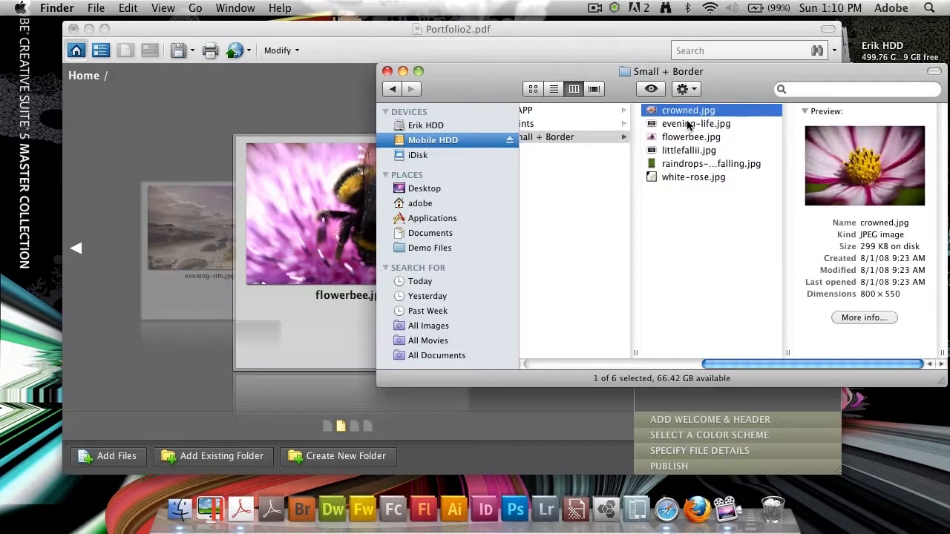
key("space")
key("Down")
key("Down")
key("Down")
key("Up")
key("Up")
key("Up")
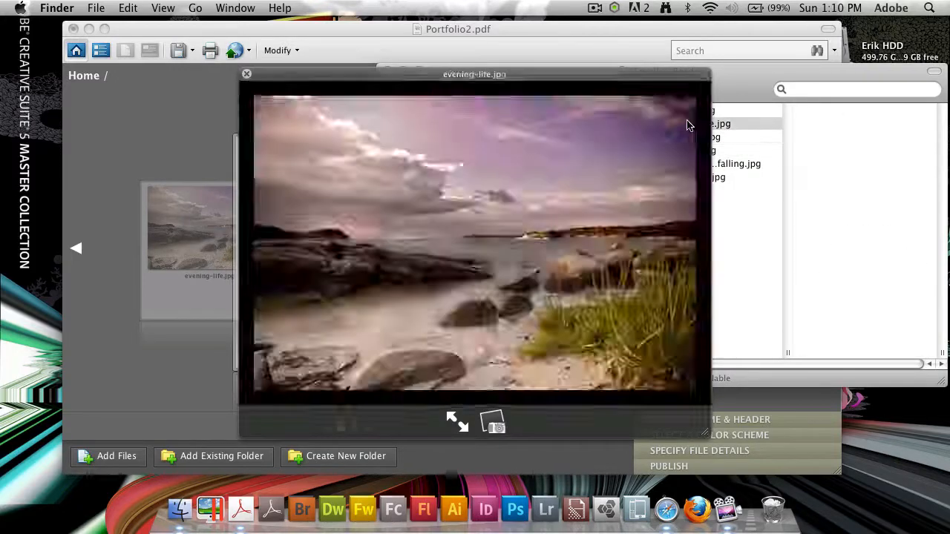
key("space")
left_click_drag(749, 111, 311, 186)
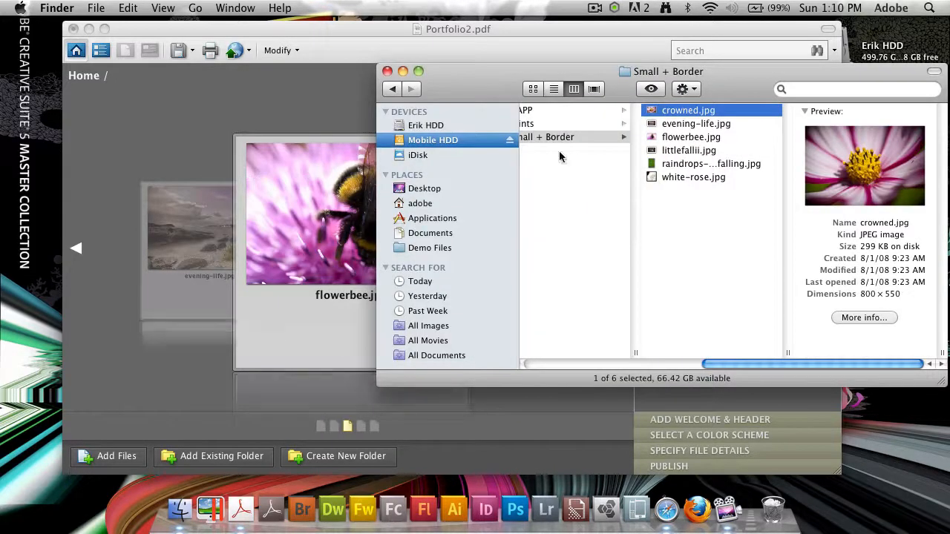
Add the raindrops photo as the sixth item and close the Finder window.
left_click(720, 125)
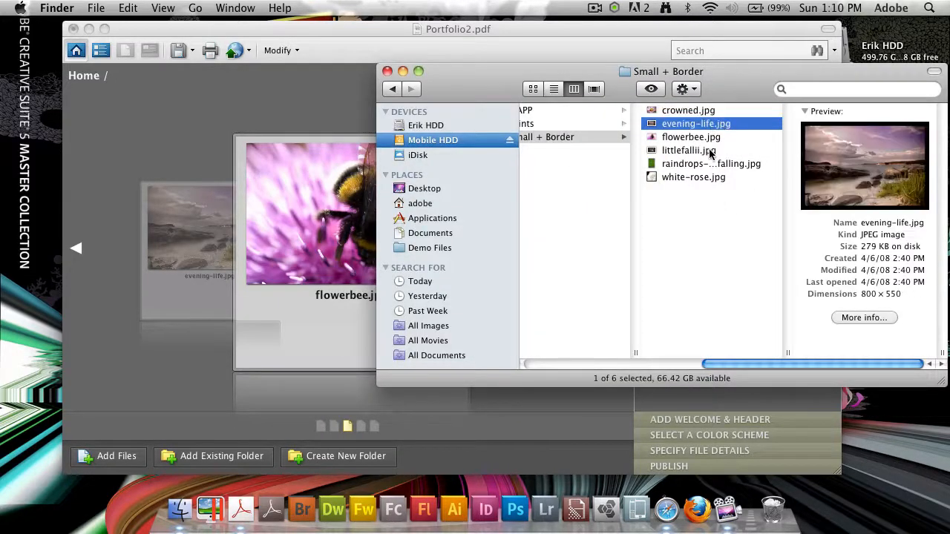
left_click(711, 152)
left_click(742, 165)
left_click_drag(742, 165, 250, 212)
left_click(729, 290)
left_click_drag(512, 81, 473, 87)
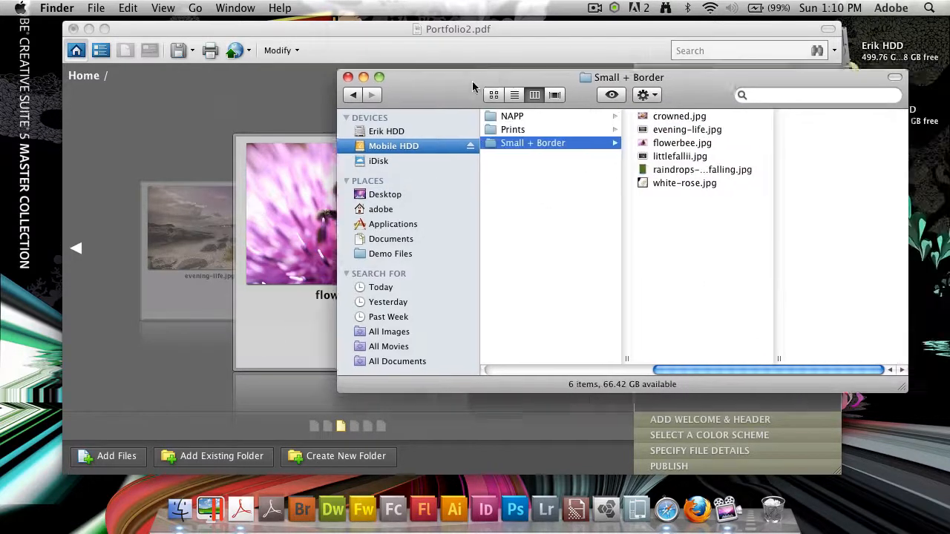
key("super+w")
left_click(318, 140)
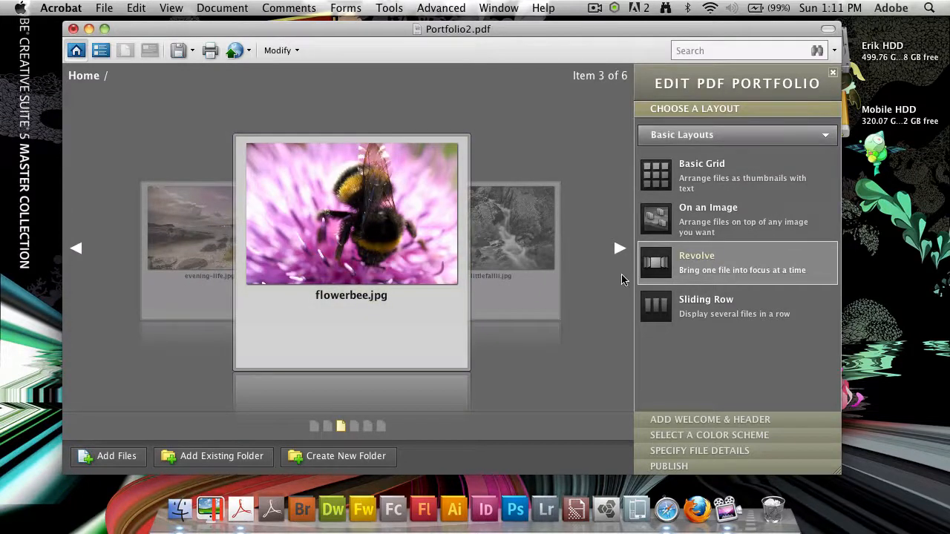
Browse the Revolve carousel from crowned.jpg through to white-rose.jpg.
left_click(76, 252)
left_click(76, 252)
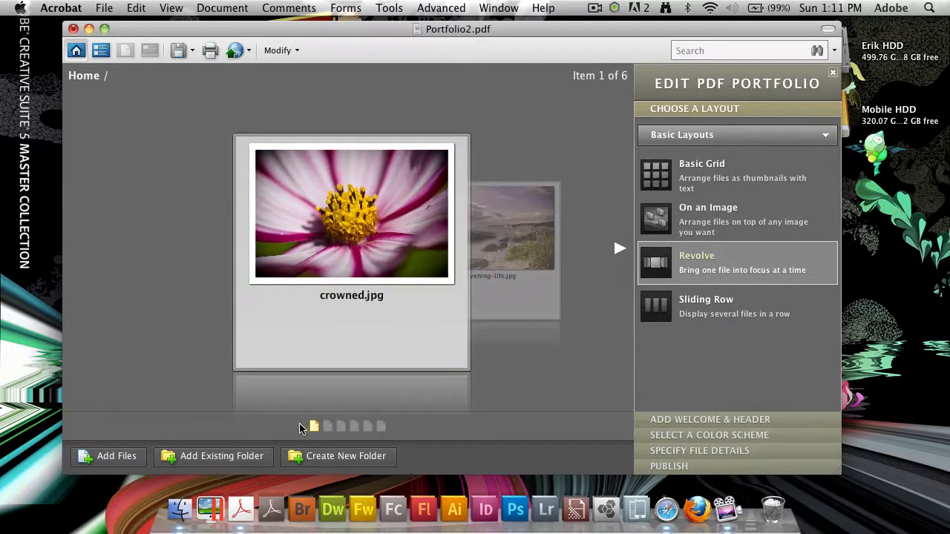
left_click(621, 250)
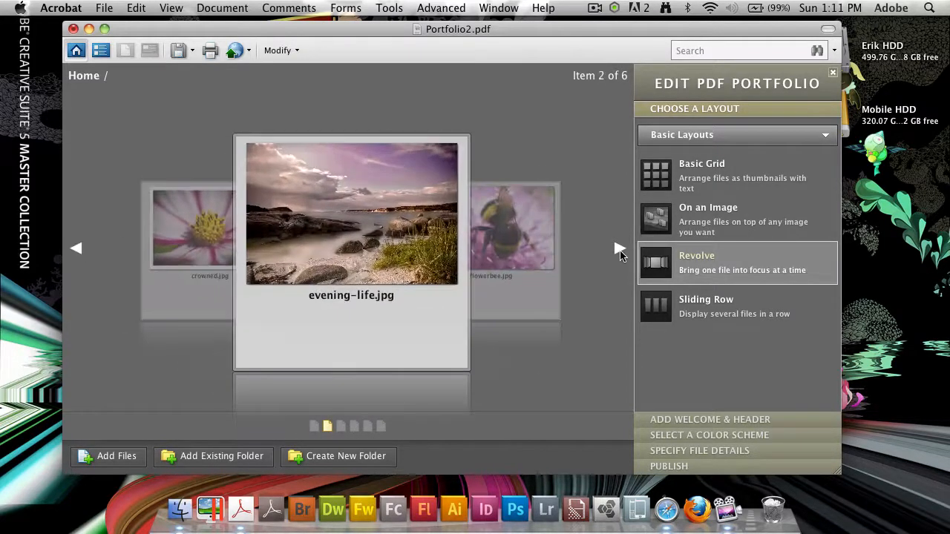
left_click(621, 250)
left_click(621, 252)
left_click(620, 252)
left_click(620, 254)
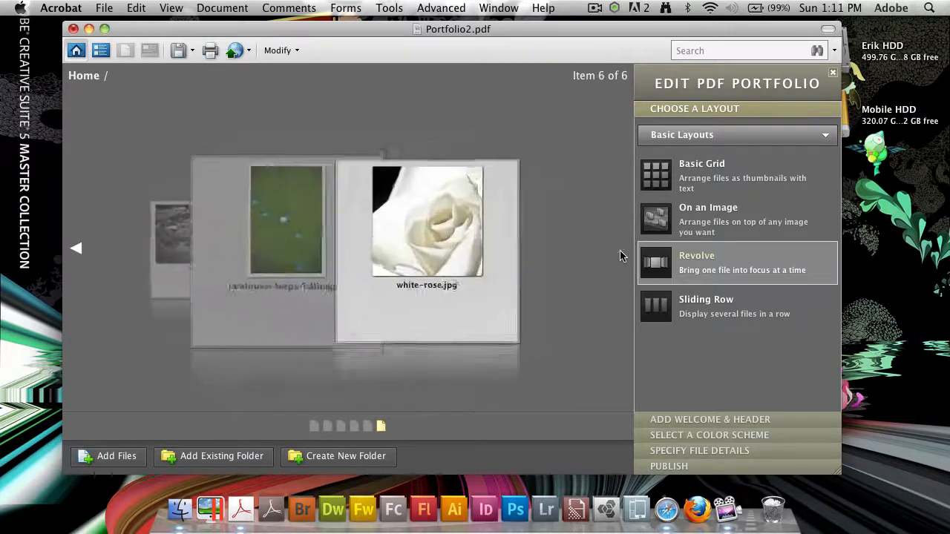
Step back to littlefallii.jpg, then try Basic Grid and pick the On an Image layout.
left_click(74, 252)
left_click(74, 252)
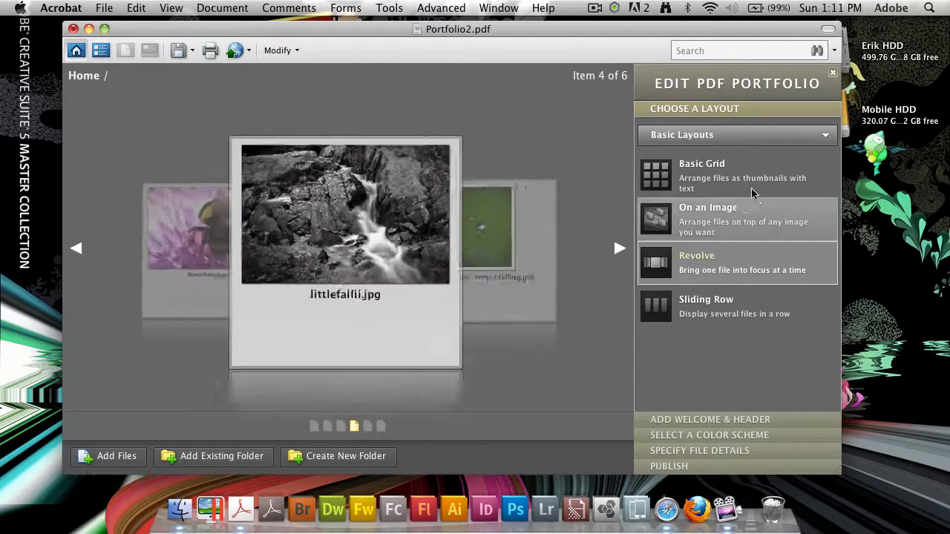
left_click(750, 182)
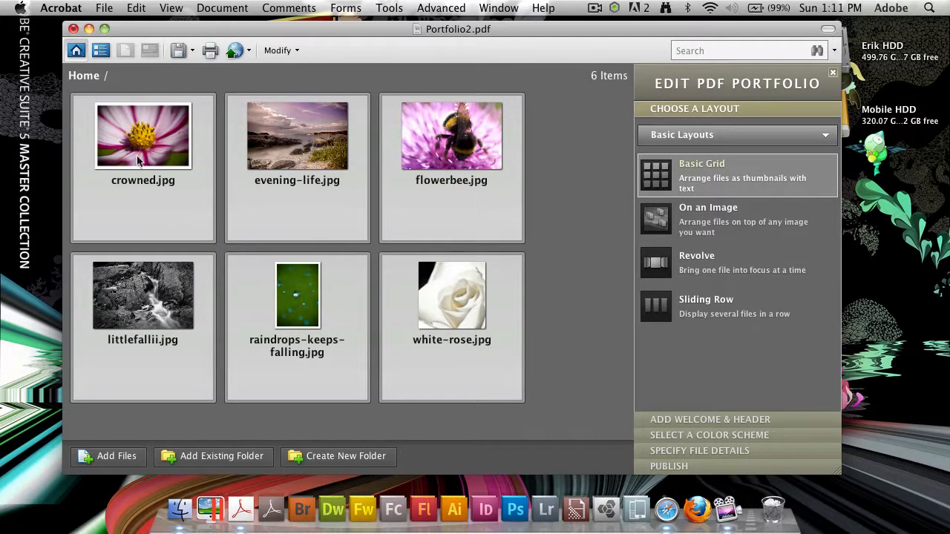
left_click(742, 215)
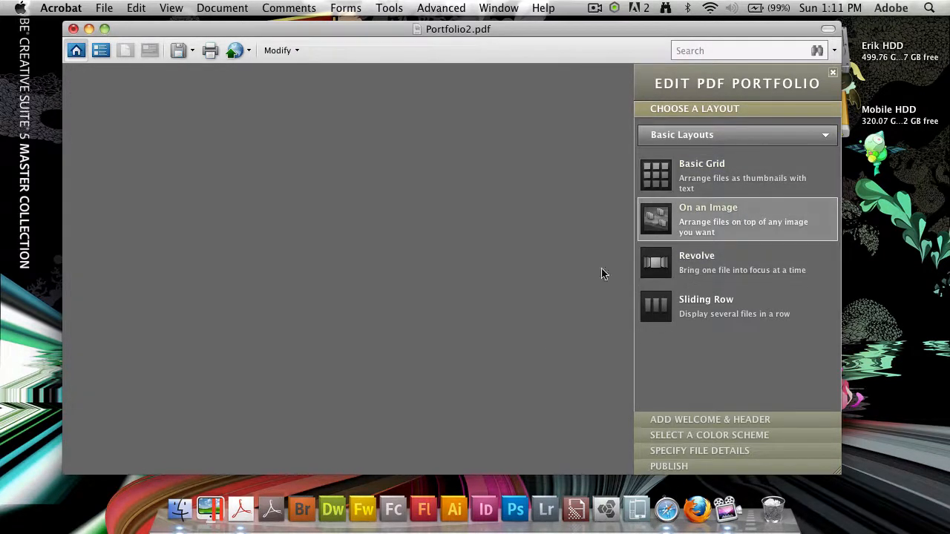
Set evening-life.jpg from the Prints folder as the On an Image background.
left_click(358, 243)
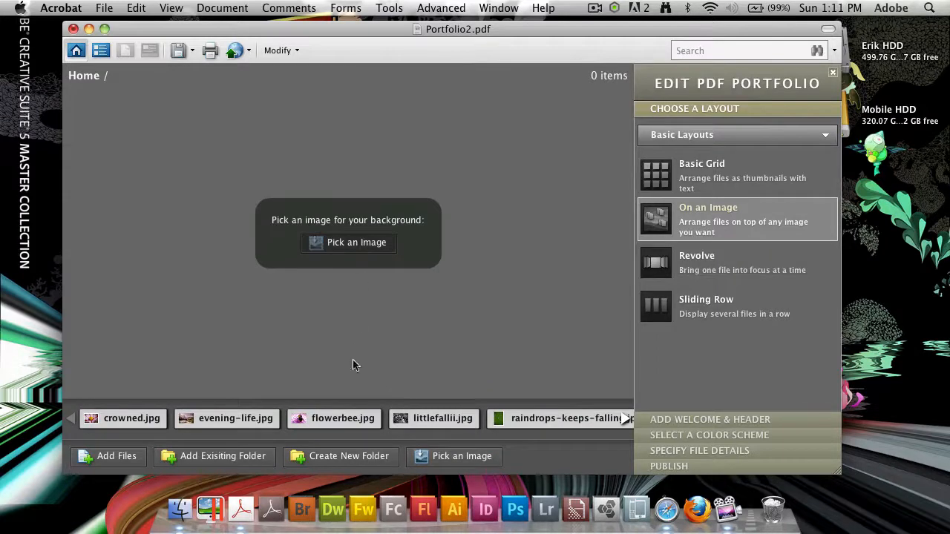
key("super+Tab")
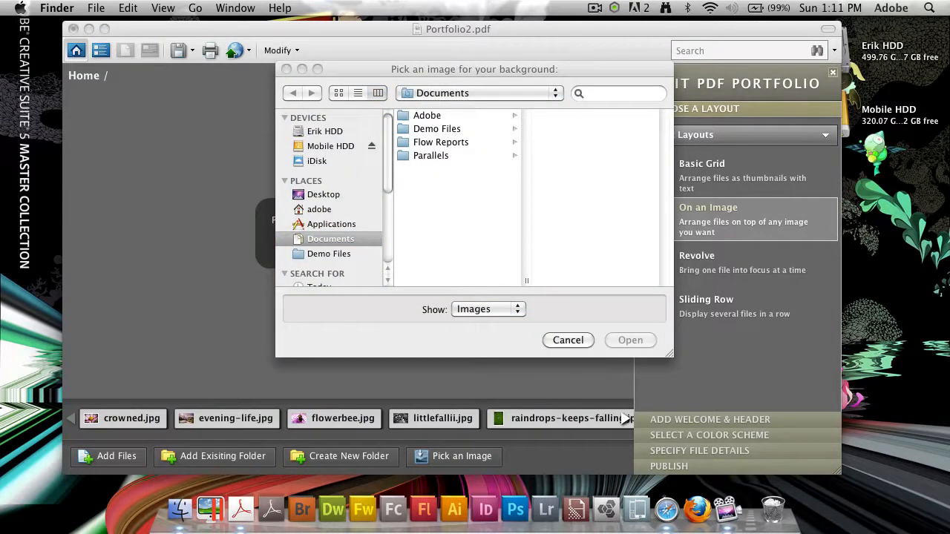
left_click_drag(399, 281, 569, 279)
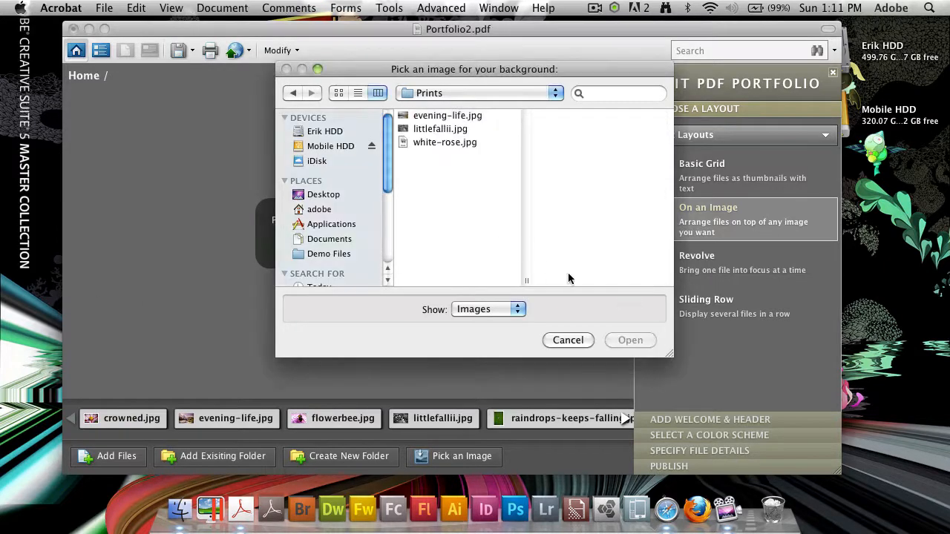
left_click(453, 116)
left_click(630, 340)
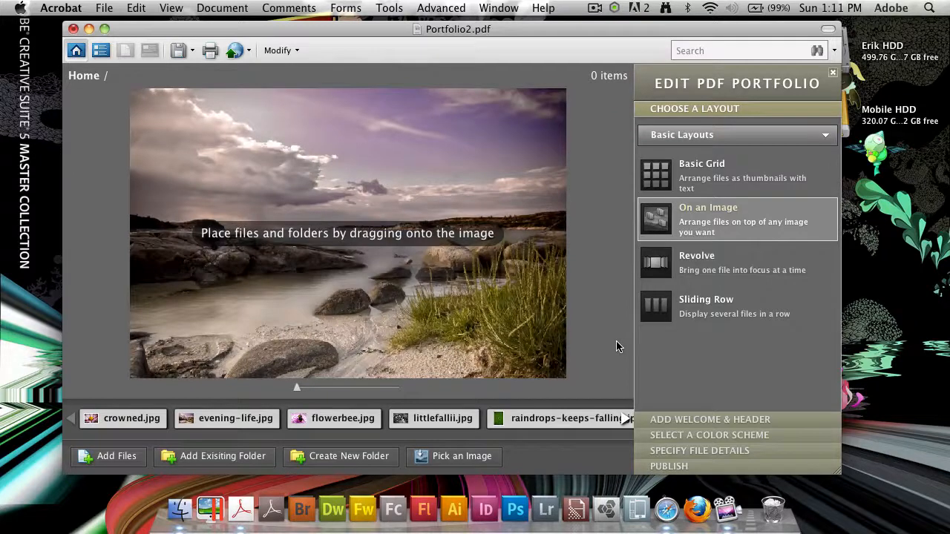
Pin crowned.jpg on the sky and flowerbee.jpg on the rocks, then preview them.
left_click_drag(122, 418, 232, 147)
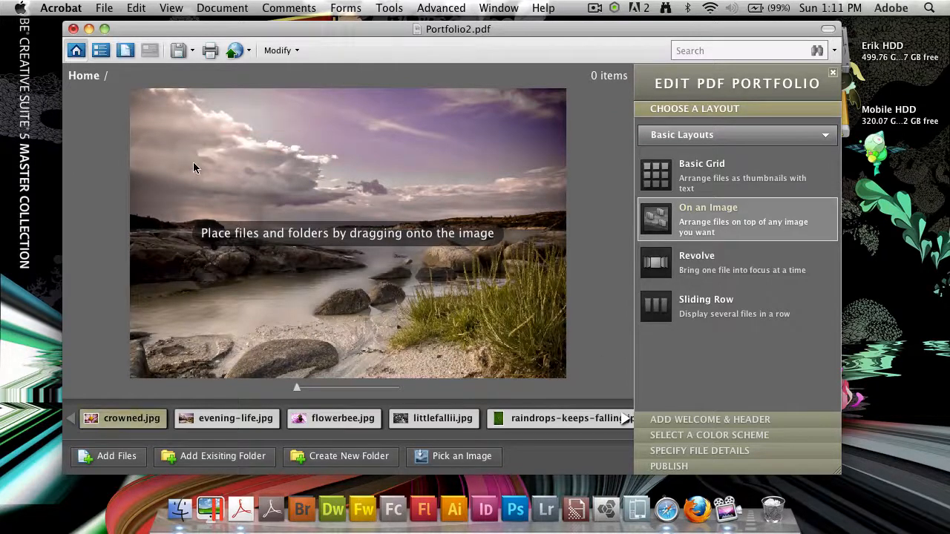
left_click_drag(245, 419, 250, 243)
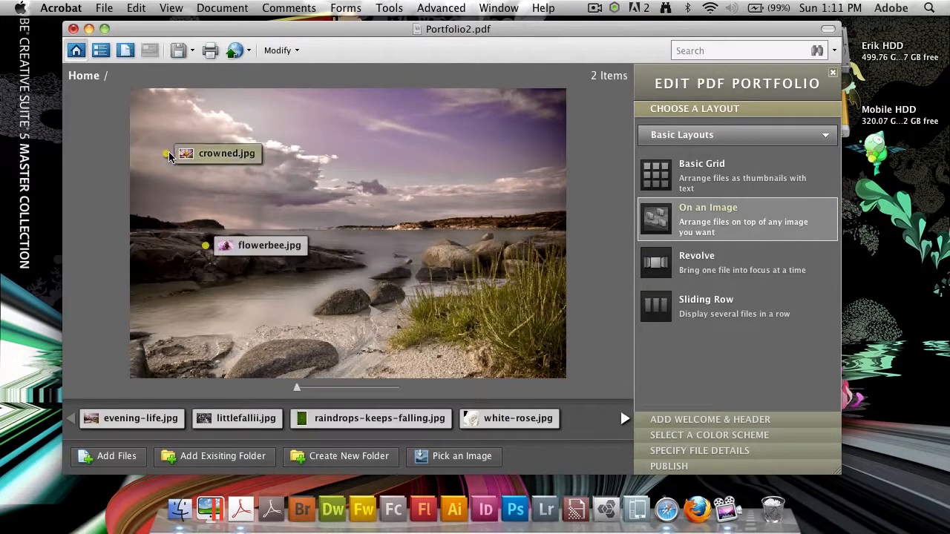
double_click(213, 155)
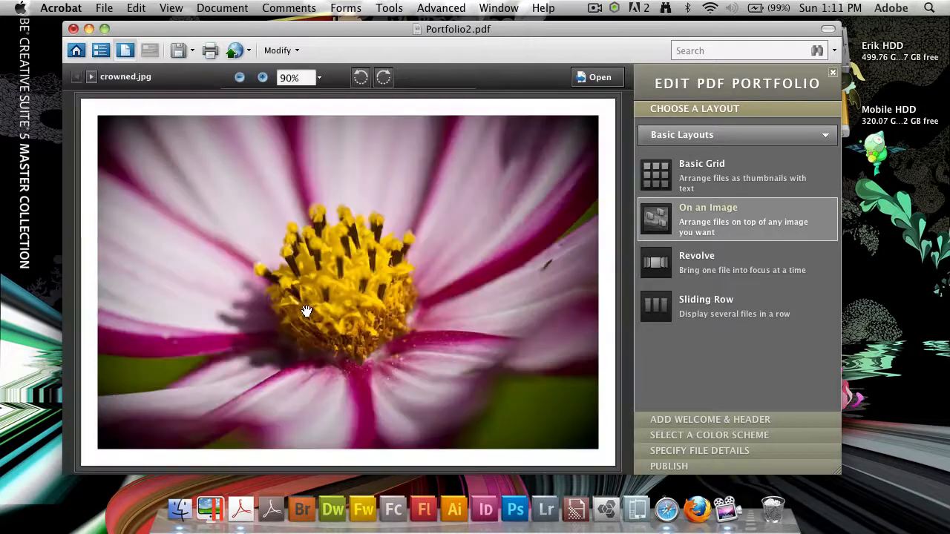
left_click(90, 77)
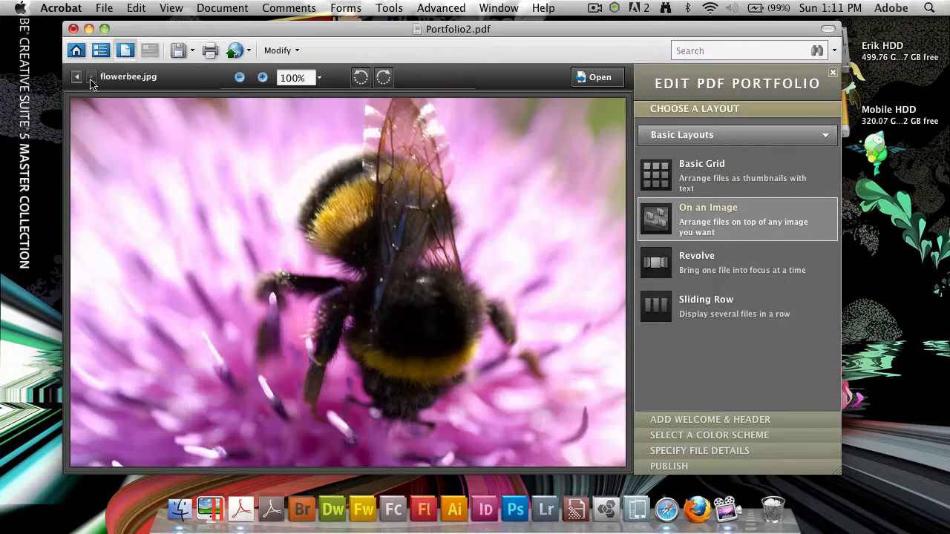
left_click(79, 78)
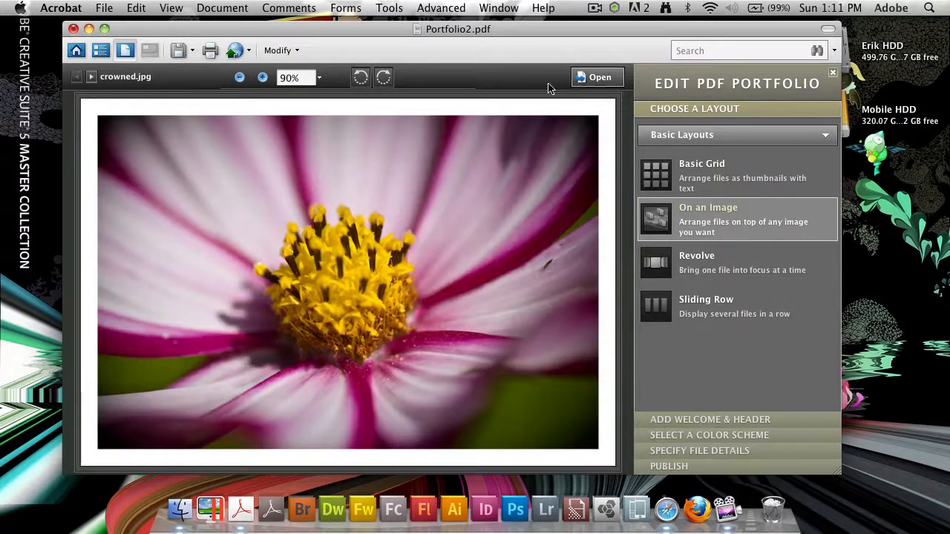
left_click(77, 52)
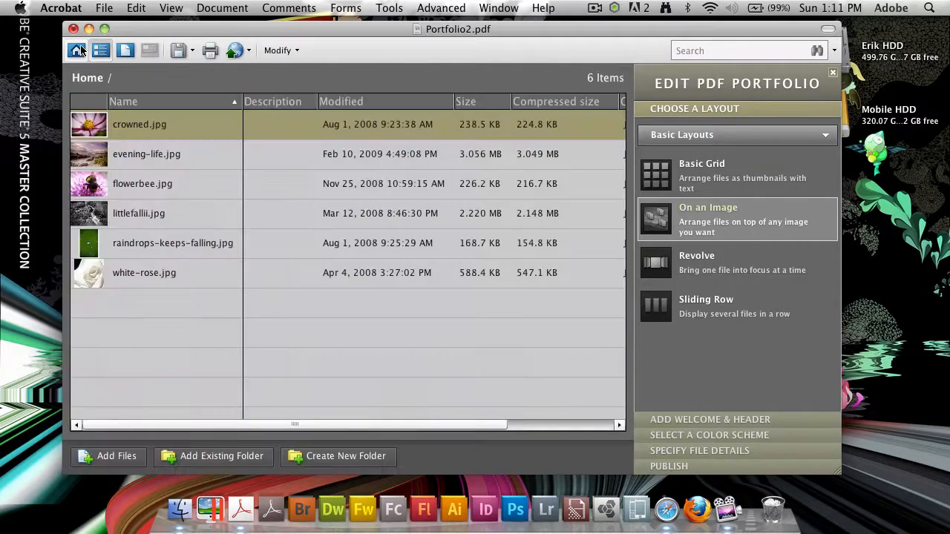
left_click(81, 51)
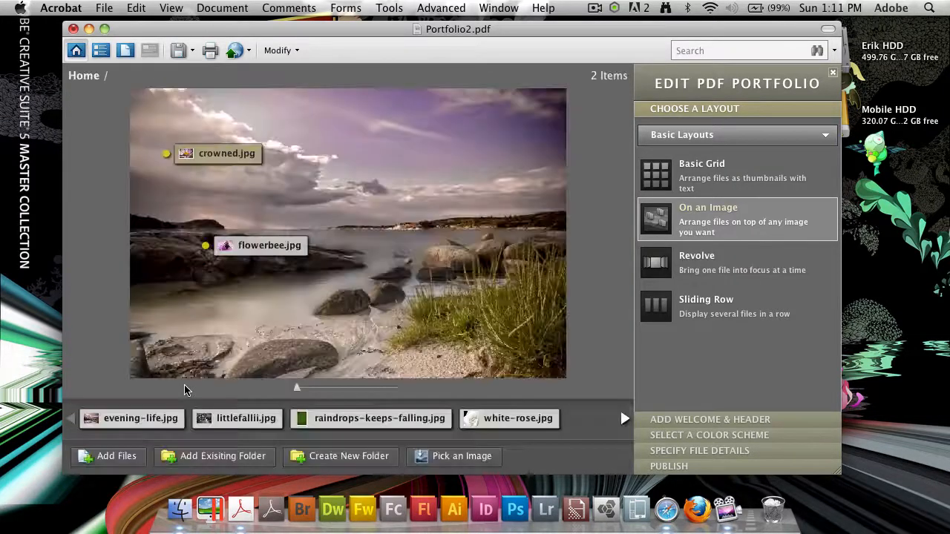
Return to Revolve after trying Sliding Row, and expand Add Welcome & Header.
left_click(705, 262)
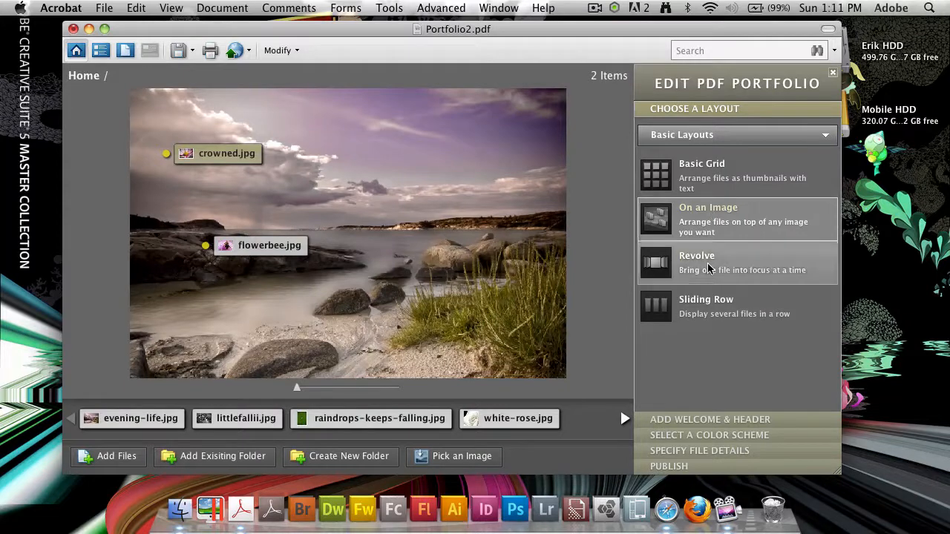
left_click(717, 311)
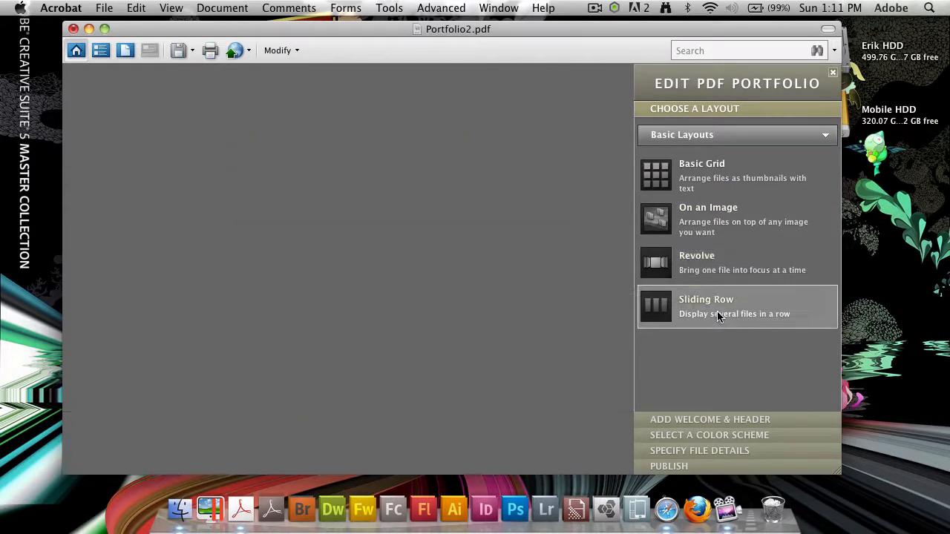
left_click(713, 264)
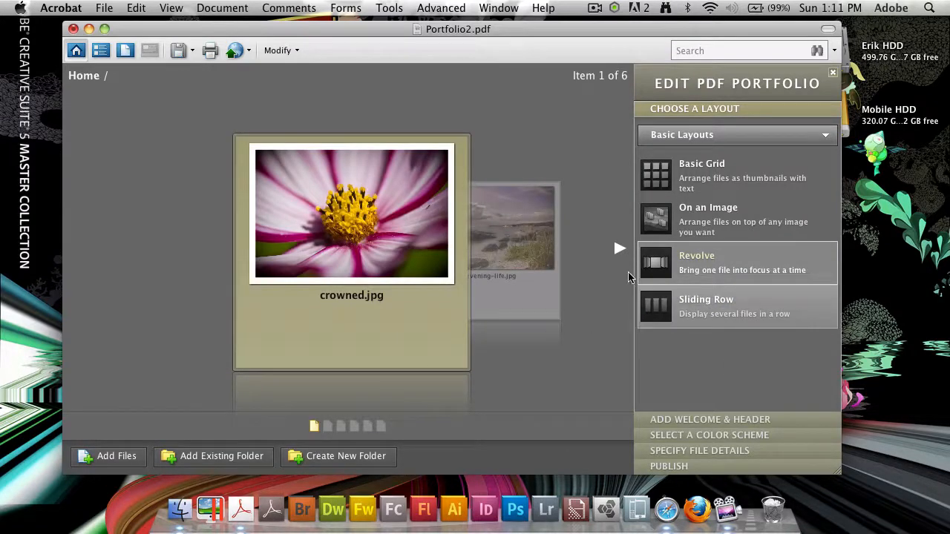
left_click(615, 250)
left_click(731, 420)
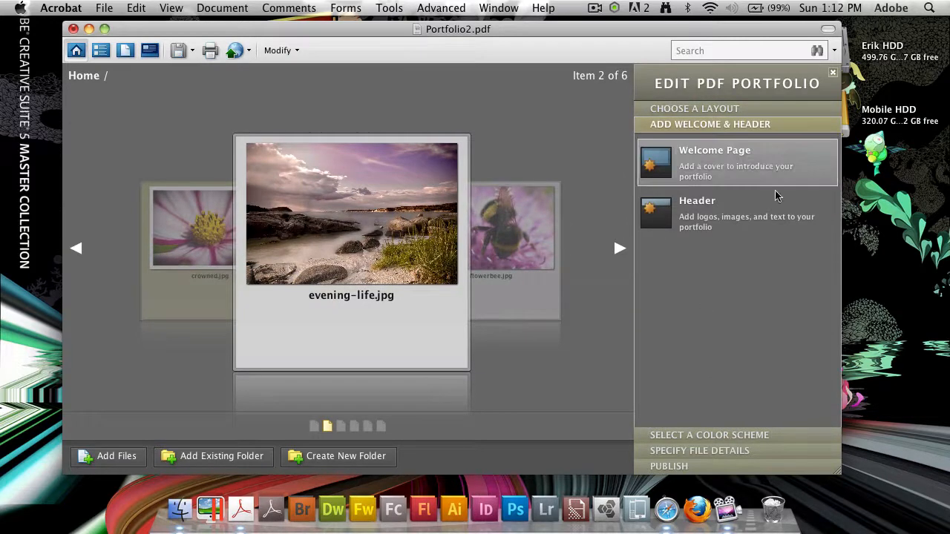
Compare text, logo, image-only and background-image header styles, settling on Structured Text.
left_click(646, 195)
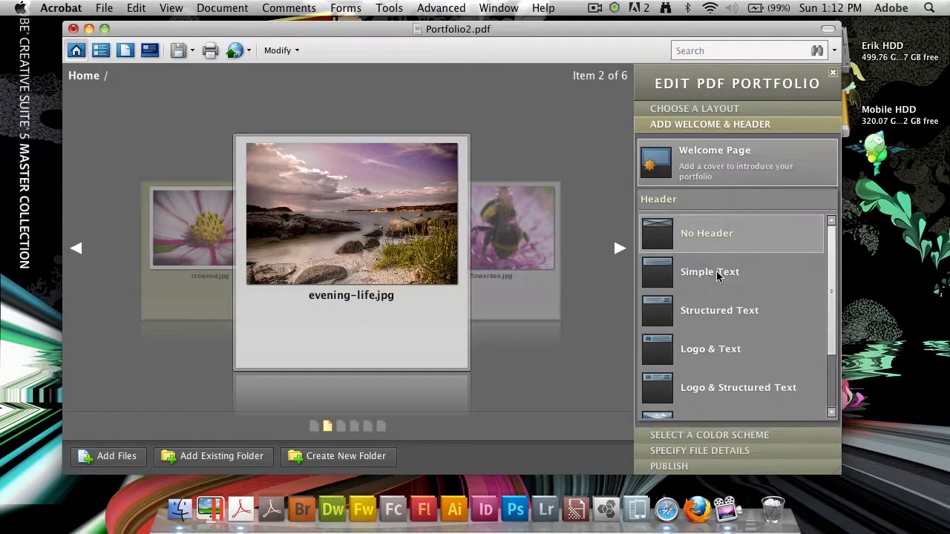
left_click(717, 274)
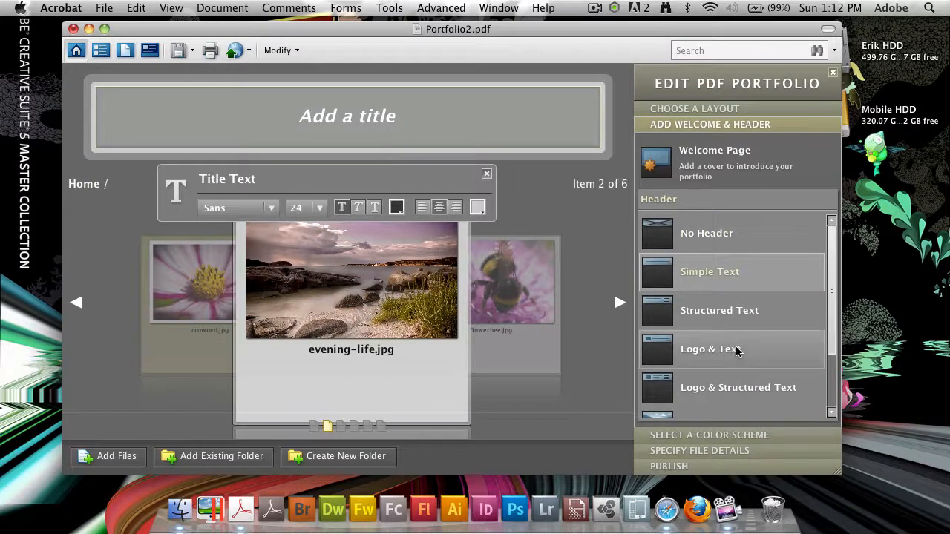
left_click(740, 317)
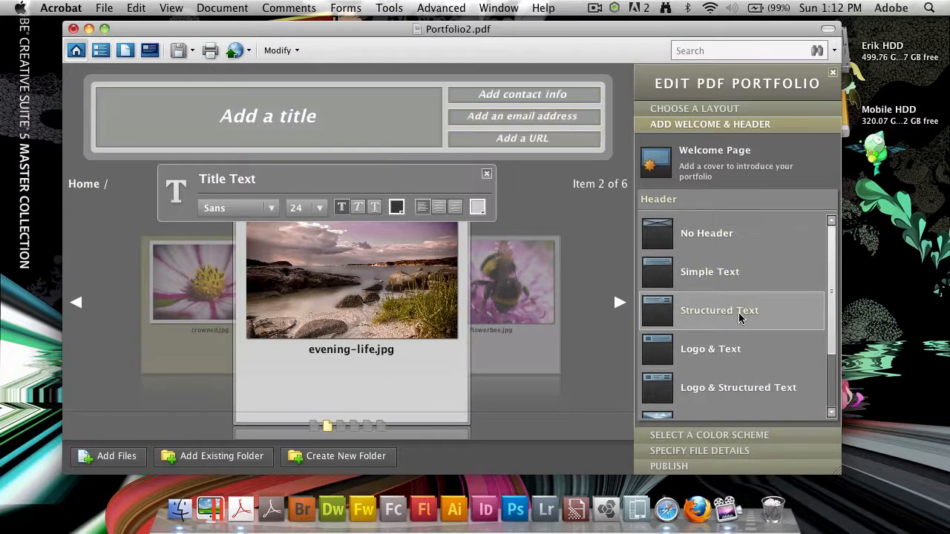
left_click(752, 358)
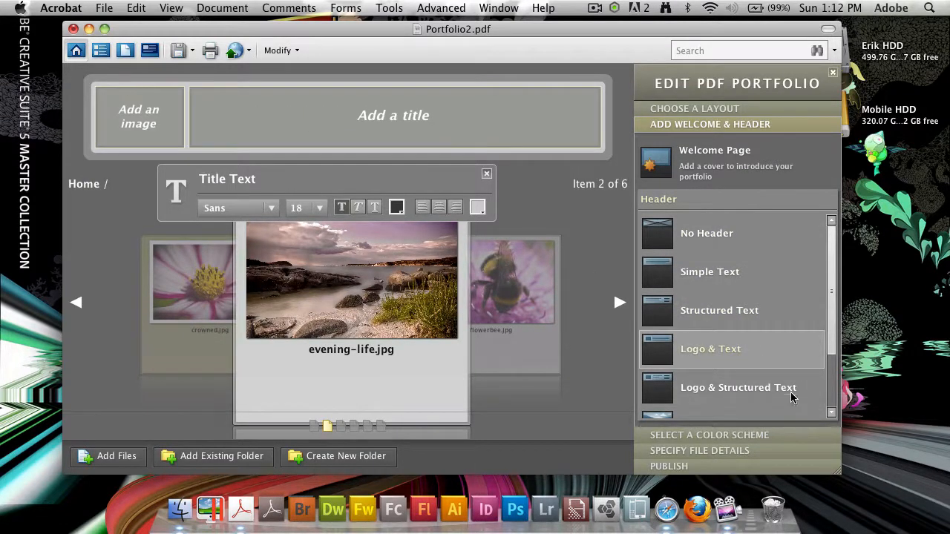
left_click(772, 382)
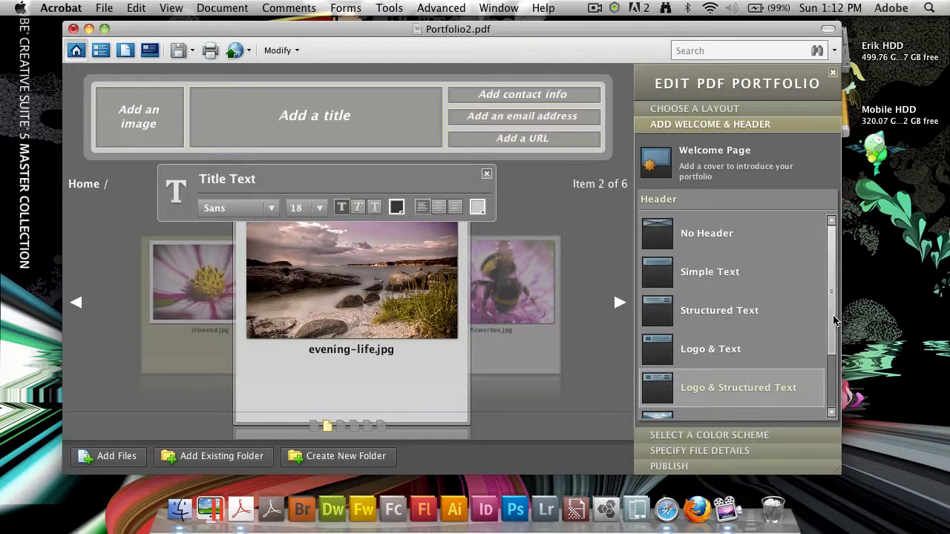
scroll(750, 353, "down", 2)
left_click(749, 354)
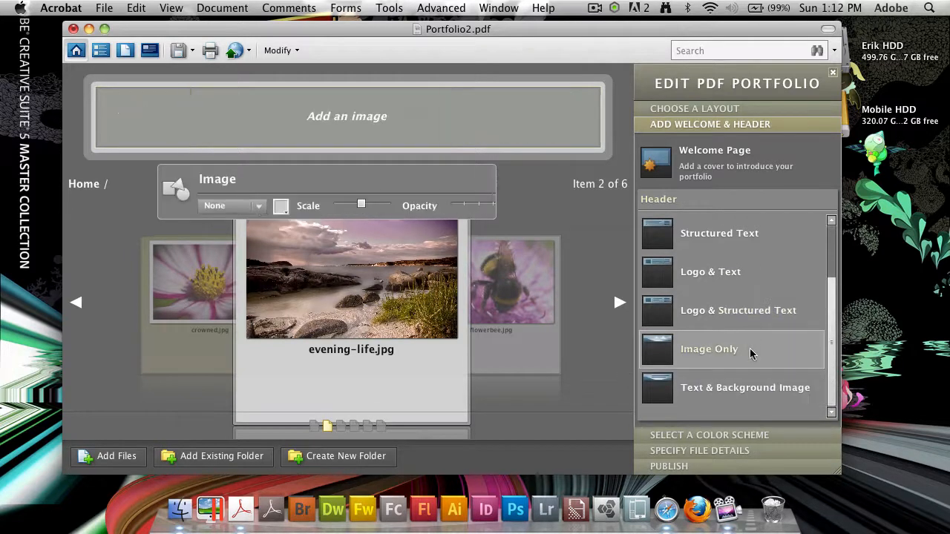
left_click(767, 391)
left_click(765, 351)
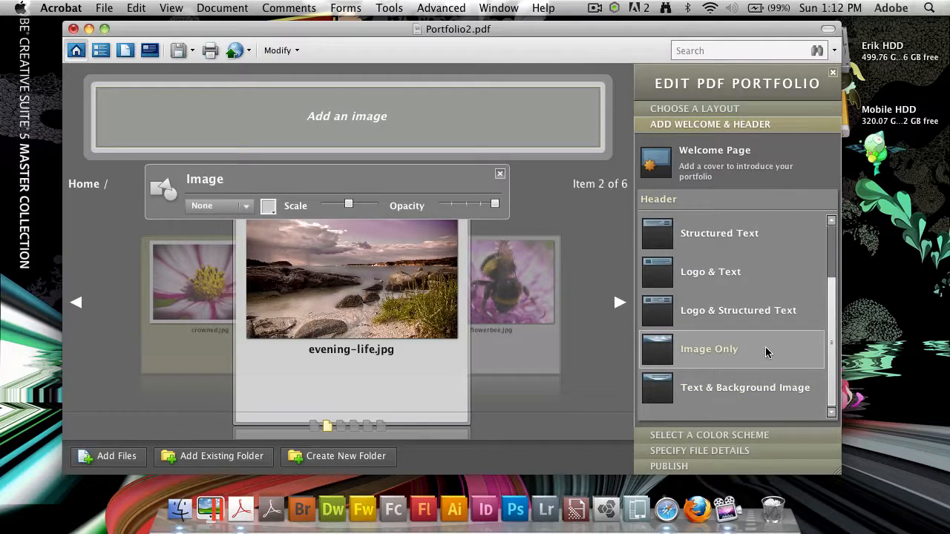
scroll(757, 310, "up", 2)
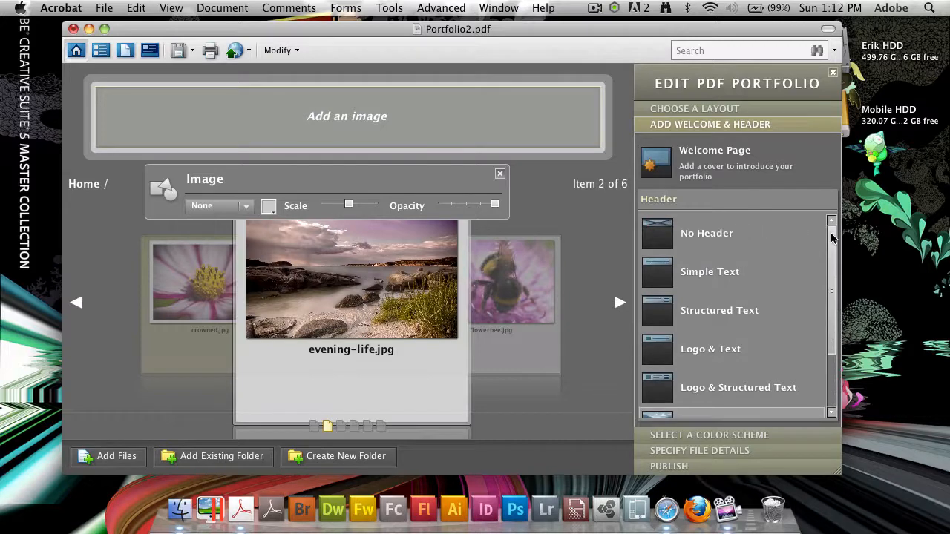
left_click(752, 311)
Enter the photographer's studio name as the header title.
left_click(279, 127)
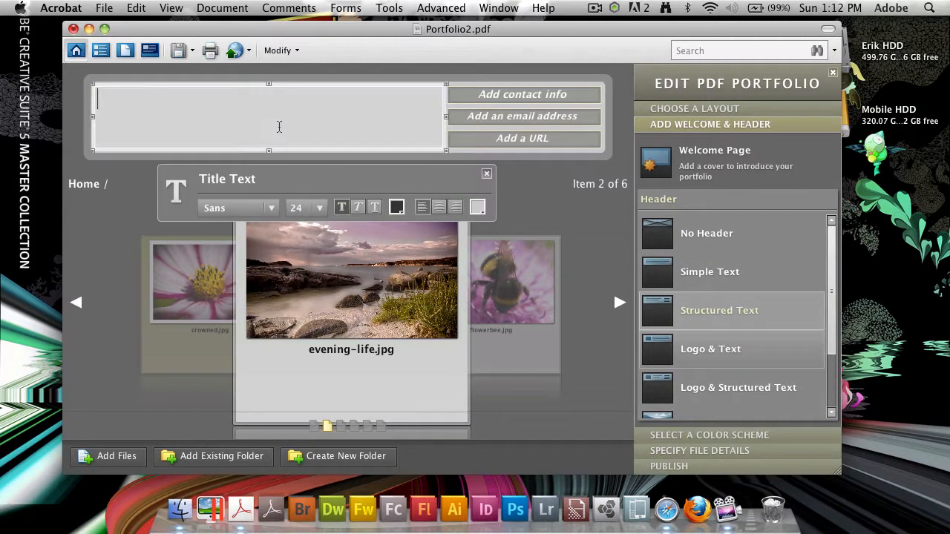
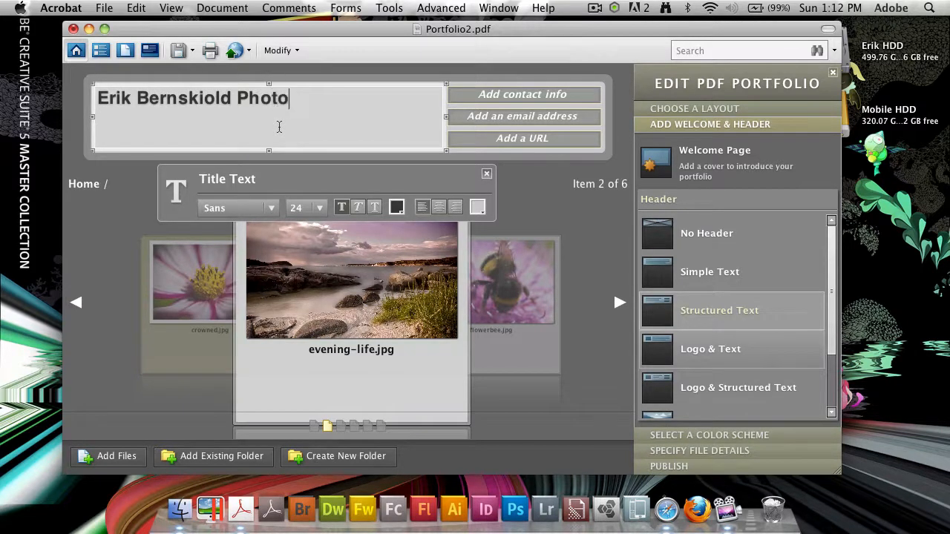
Format the title as Serif, italic, 28 point and centred.
key("super+a")
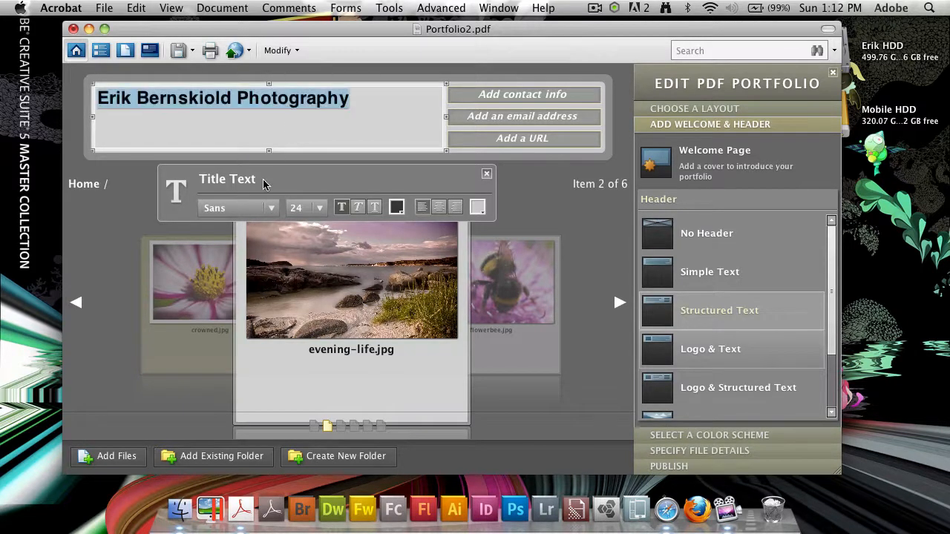
left_click(271, 208)
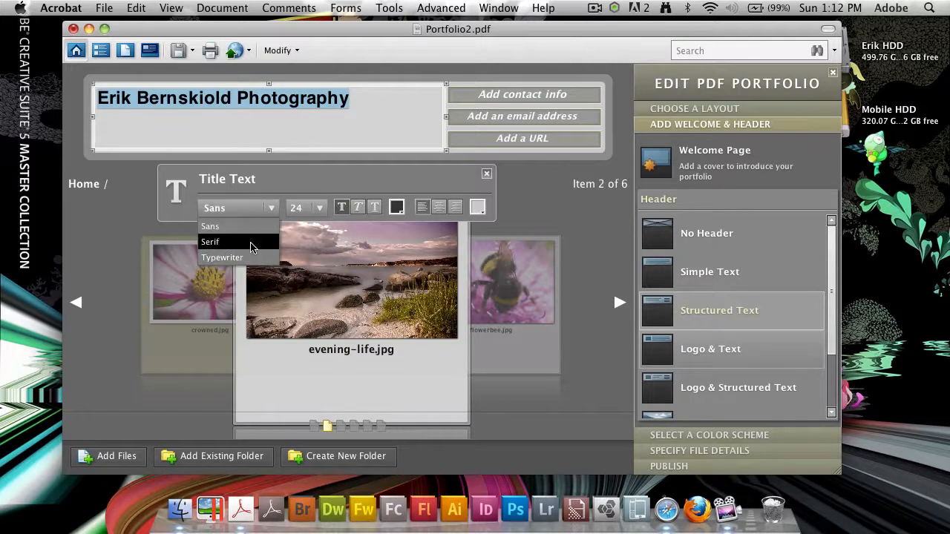
left_click(251, 244)
left_click(357, 208)
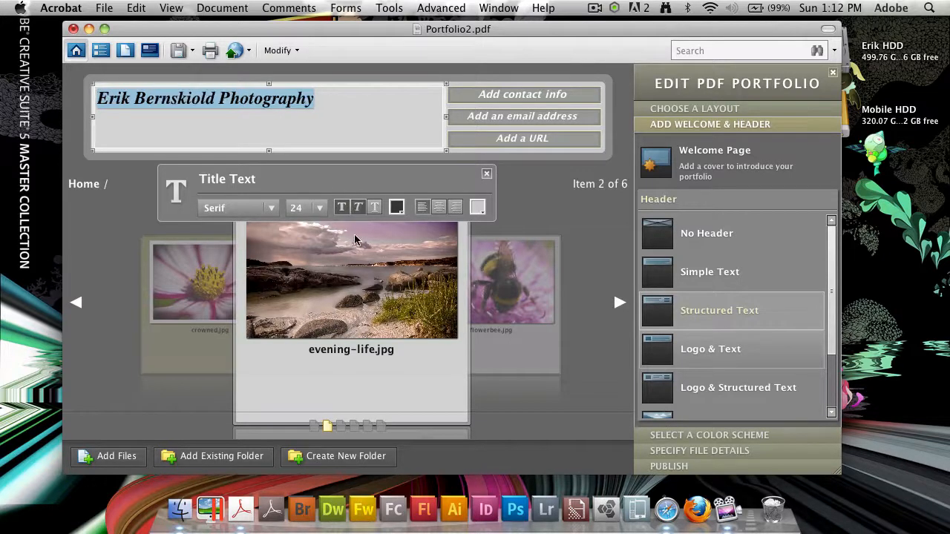
left_click(321, 208)
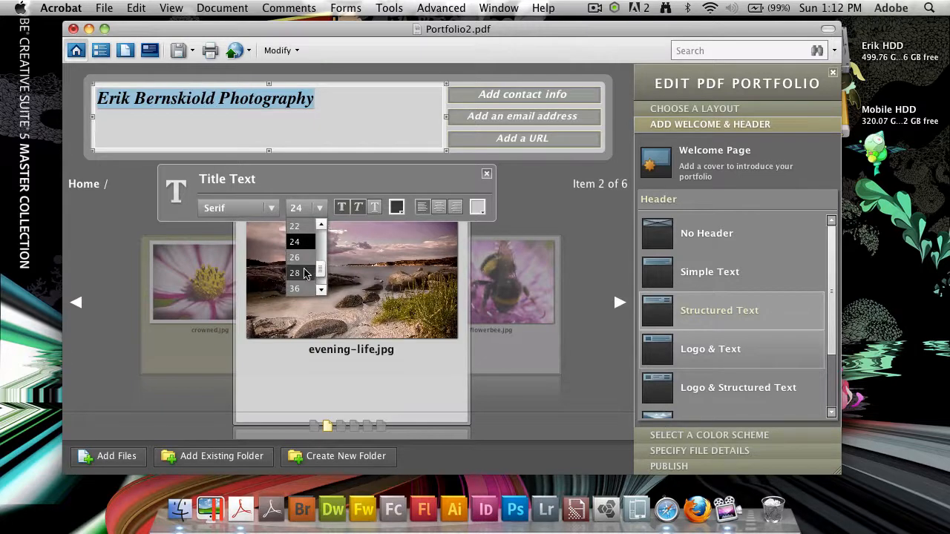
left_click(301, 239)
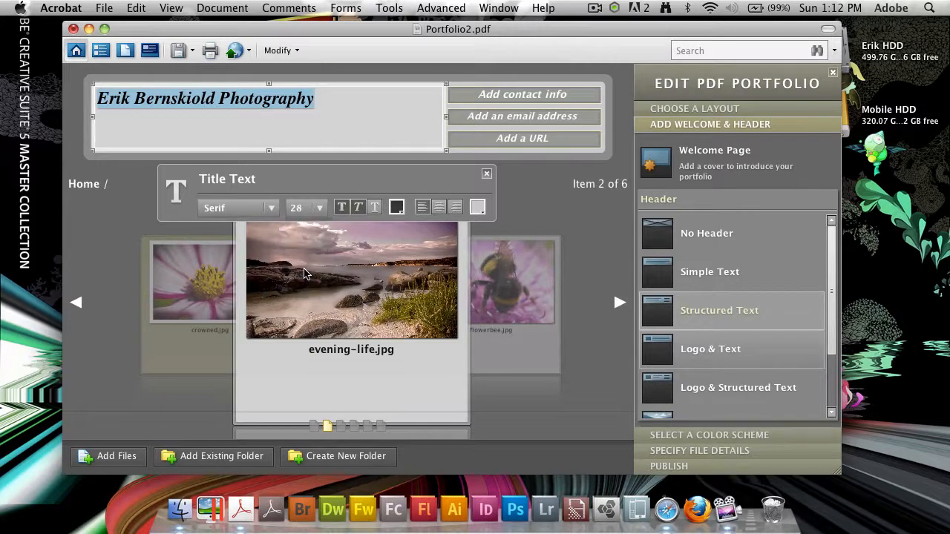
left_click(440, 210)
Preview the formatted header, then put the title back into edit mode.
left_click(569, 214)
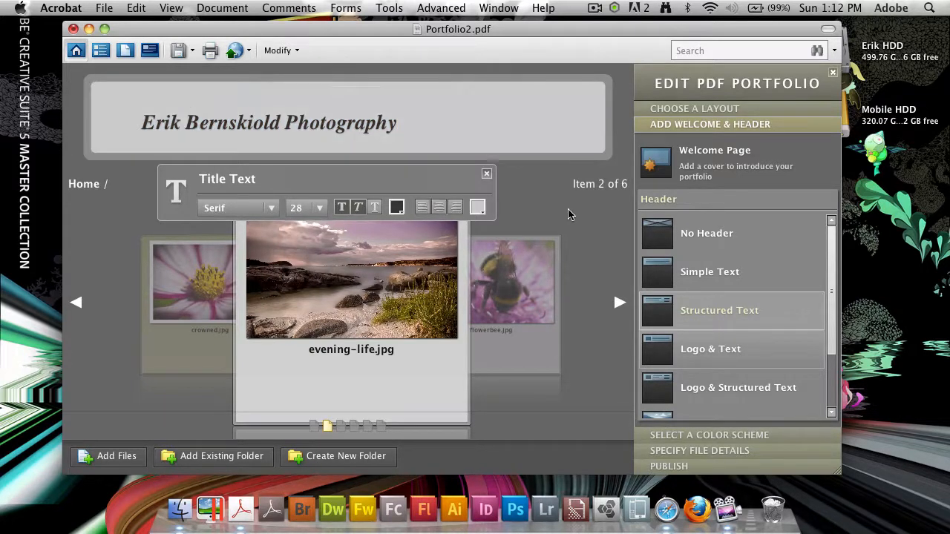
left_click(408, 111)
left_click(150, 126)
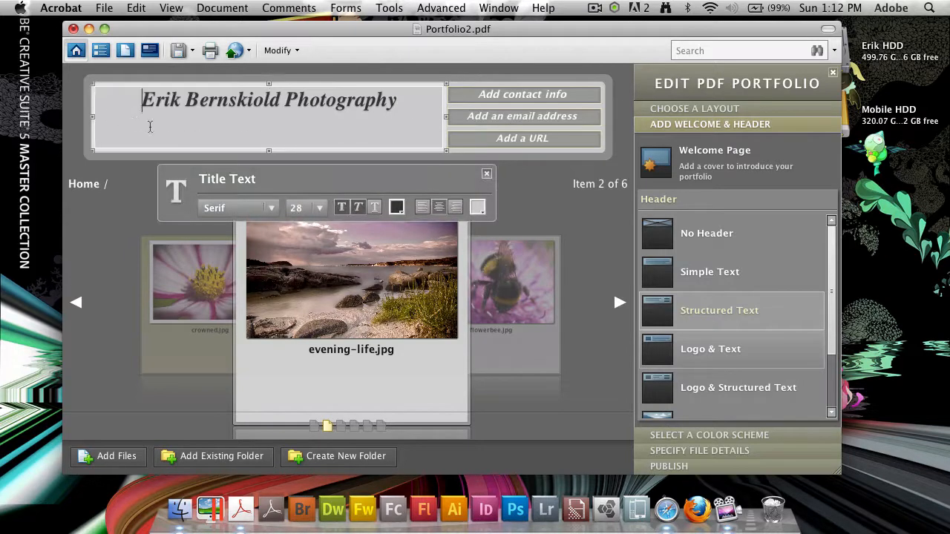
left_click(532, 96)
left_click(210, 115)
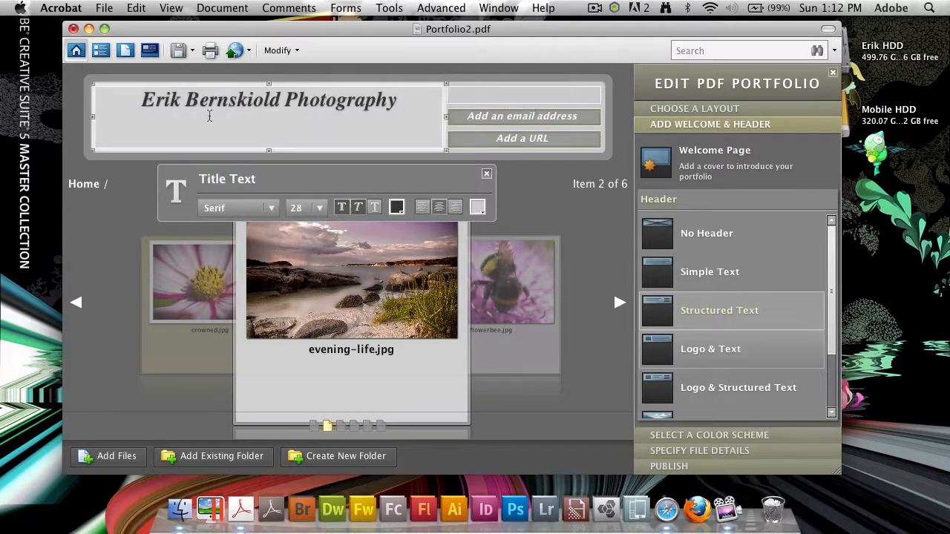
left_click(127, 108)
Look over the header's contact, URL and title fields before editing.
left_click(531, 97)
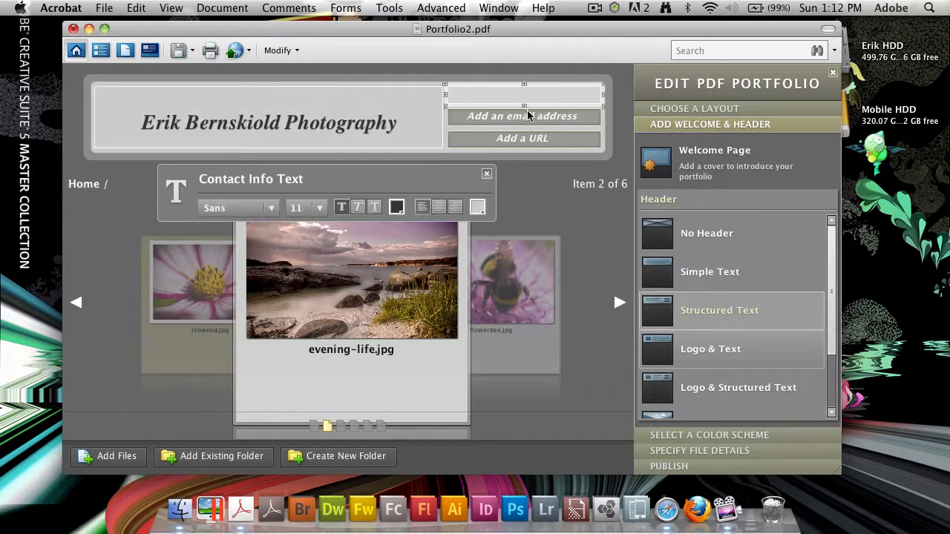
left_click(518, 138)
left_click(390, 113)
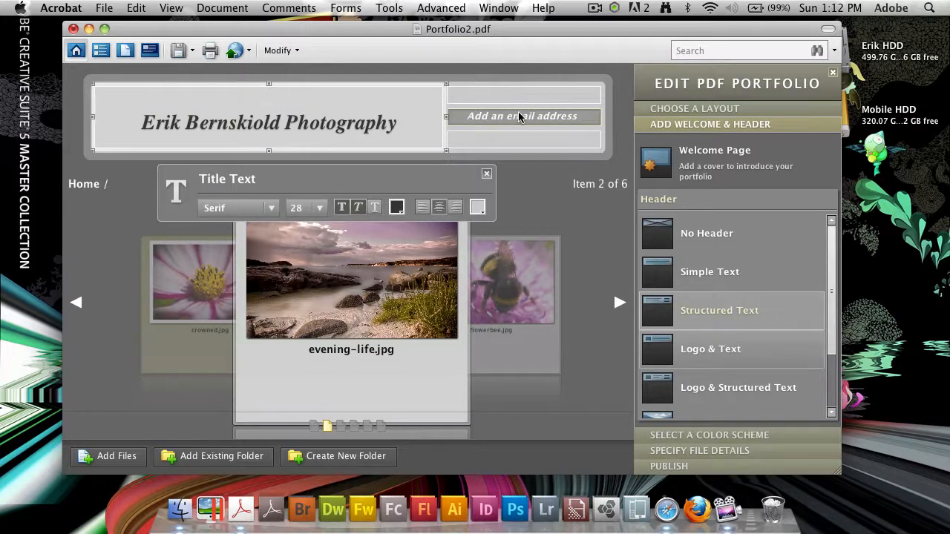
left_click(522, 100)
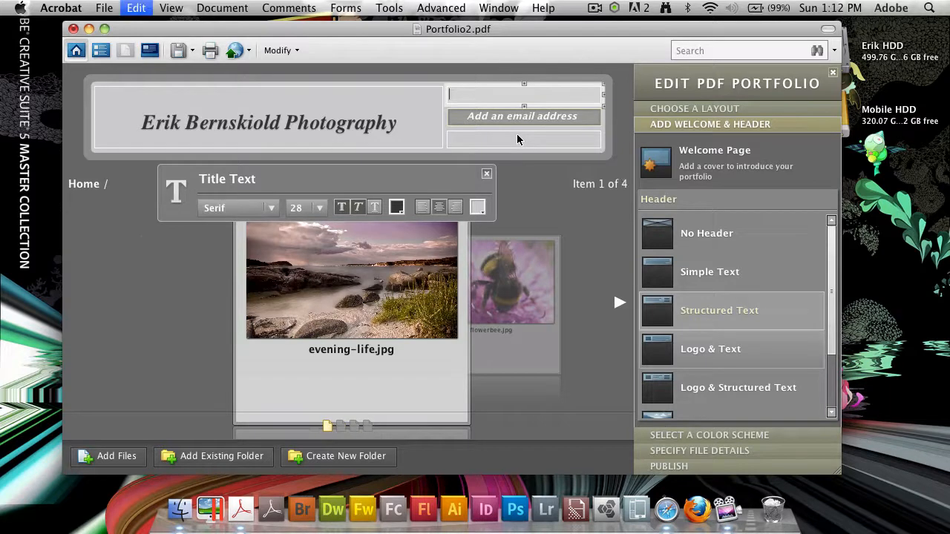
left_click(517, 138)
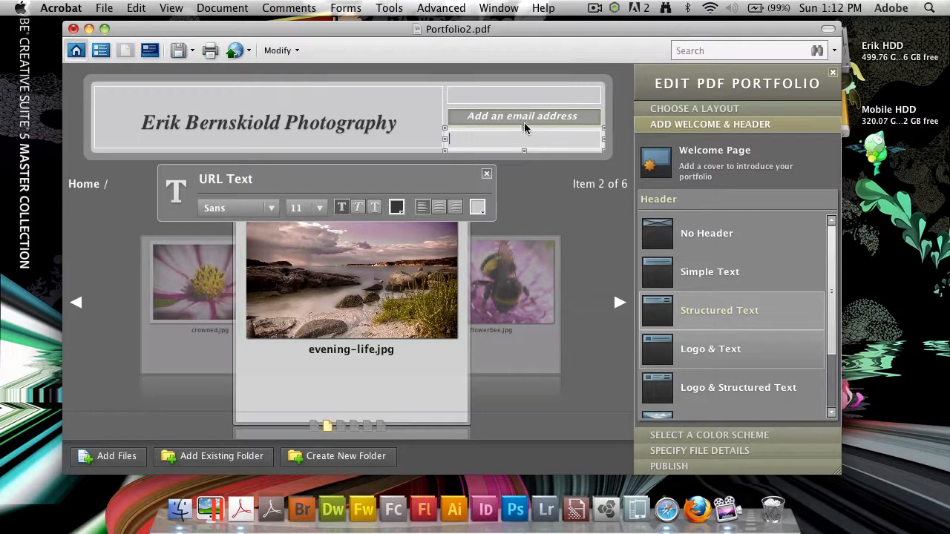
Fill in the photographer's e-mail address in the header.
left_click(524, 117)
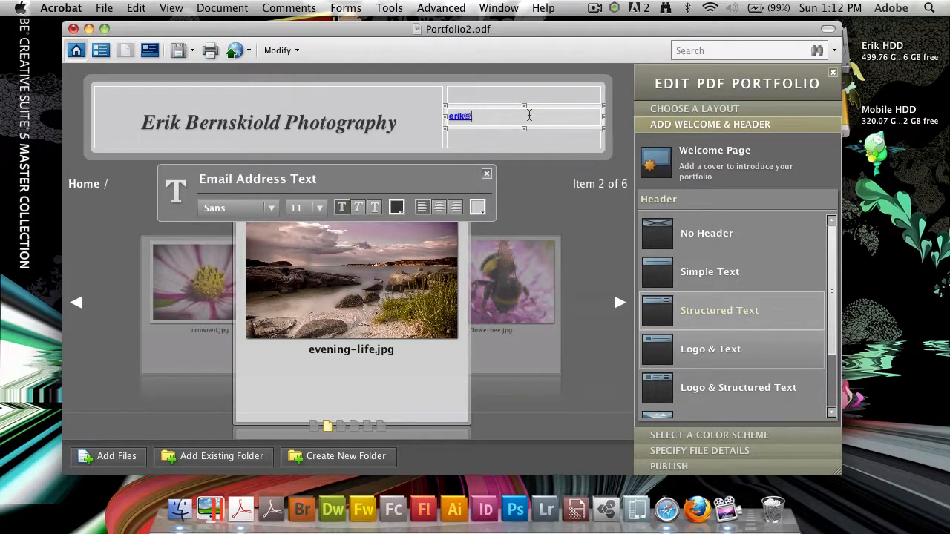
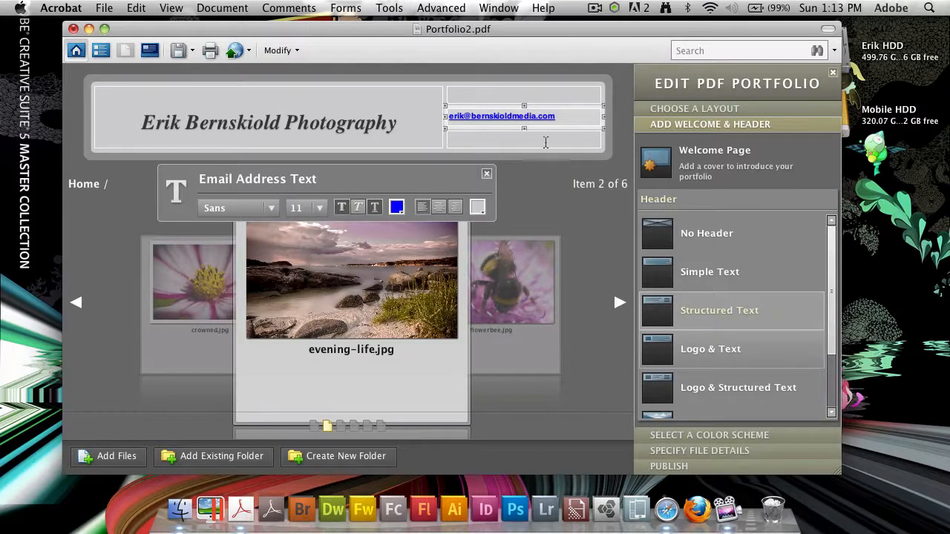
Complete the Contact me label and the website URL, then reopen the label.
left_click(542, 140)
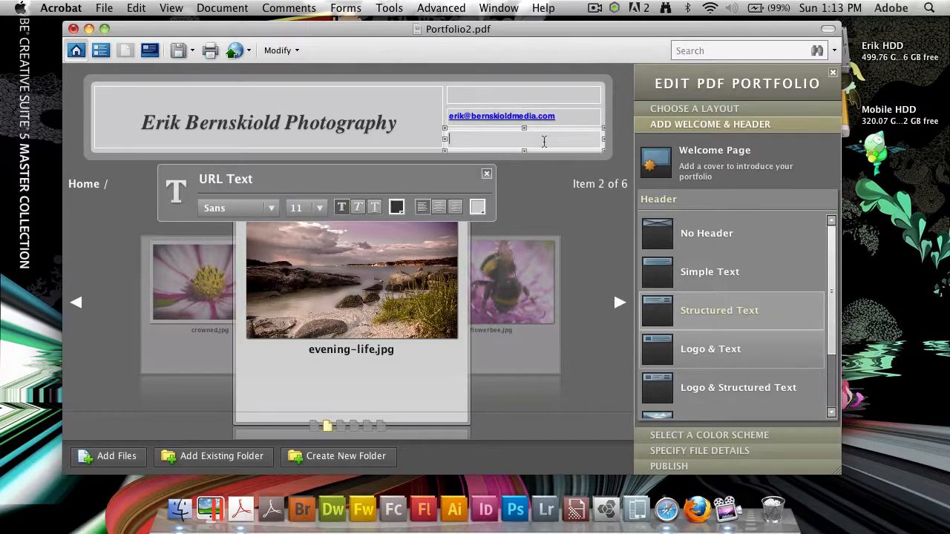
left_click(516, 99)
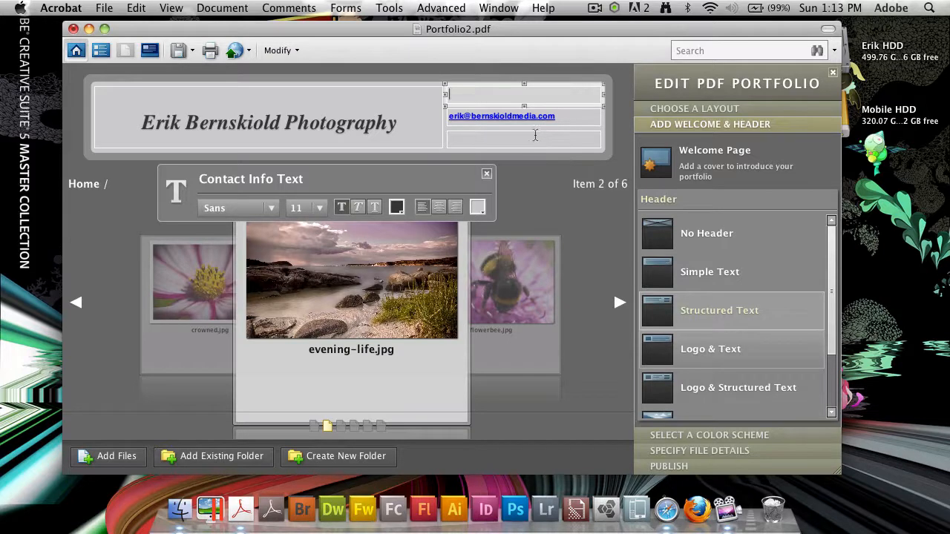
type("ontact me")
left_click(500, 141)
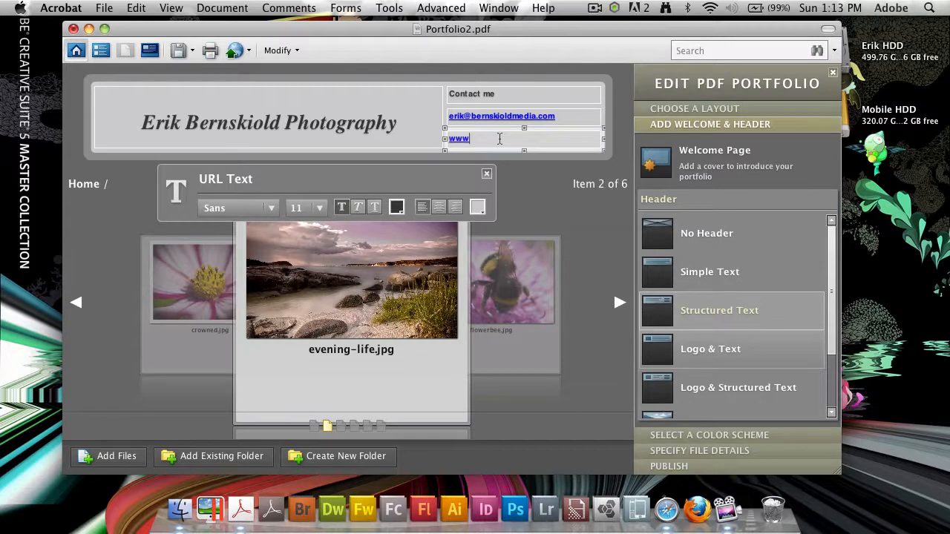
type("www.erikbernskiold.com")
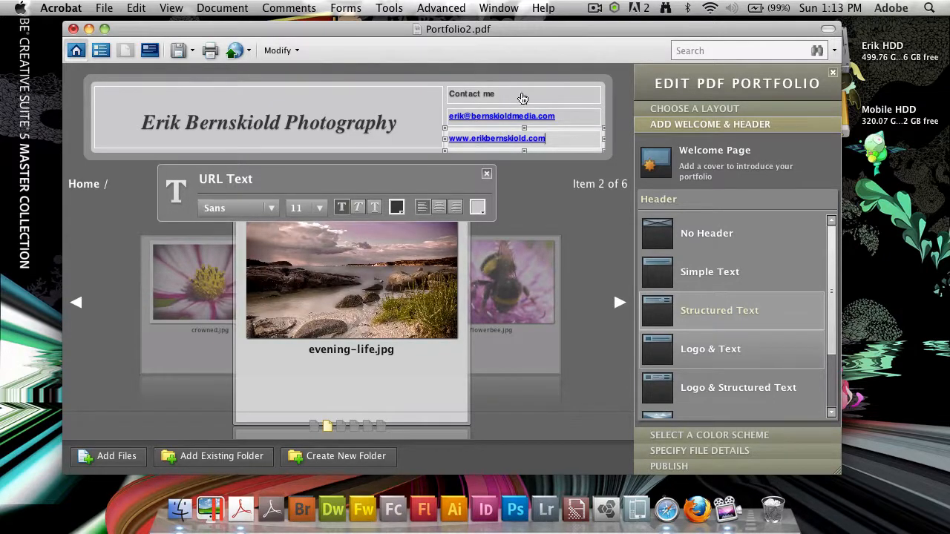
left_click(548, 198)
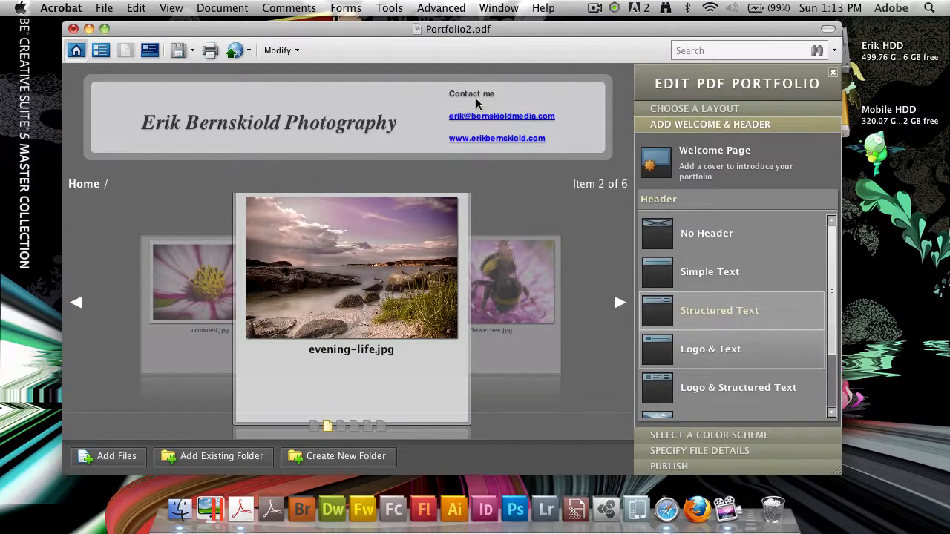
left_click(476, 100)
End the label as 'Contact me:' and choose No Welcome Page after previewing the styles.
type(":")
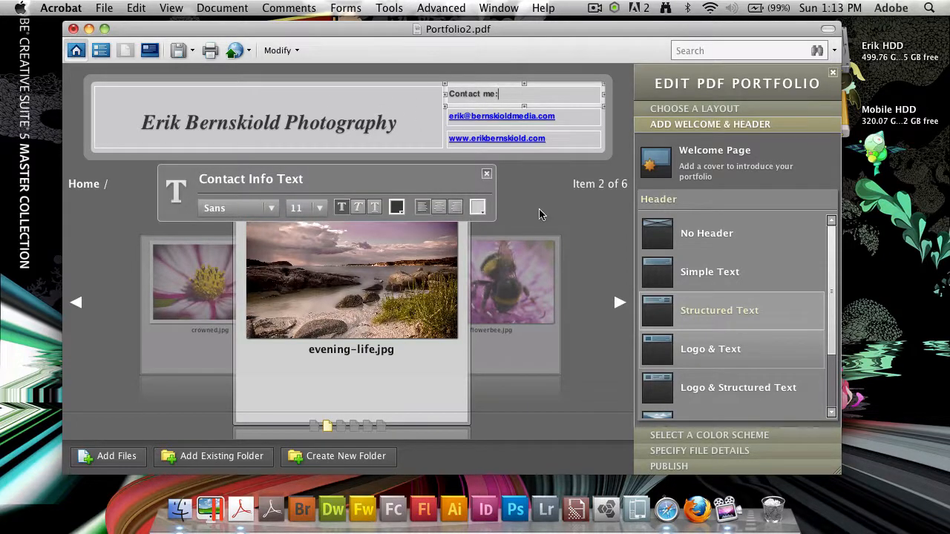
left_click(540, 215)
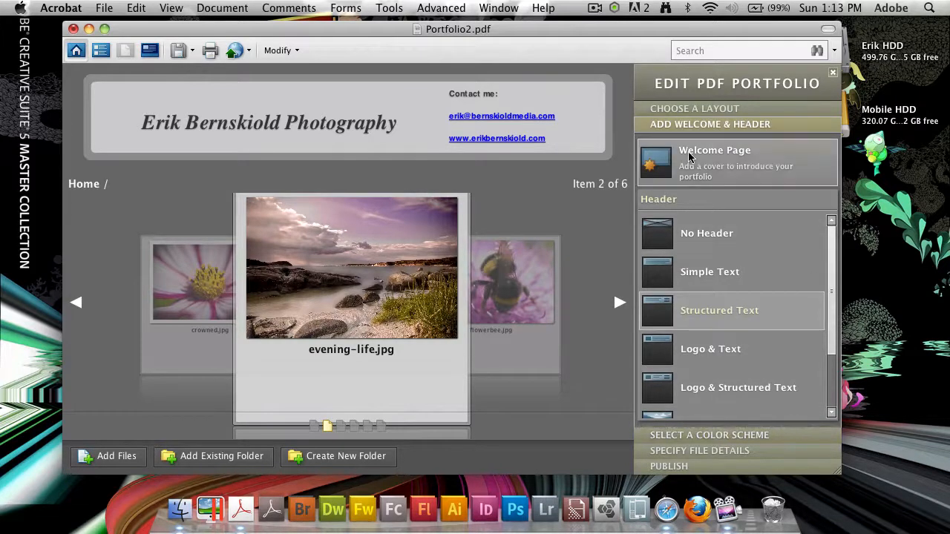
left_click(689, 156)
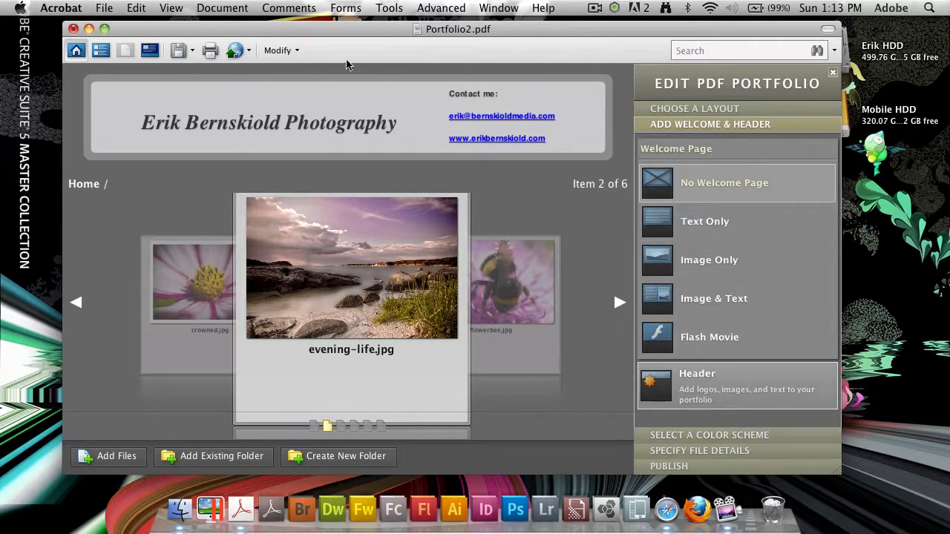
left_click(757, 223)
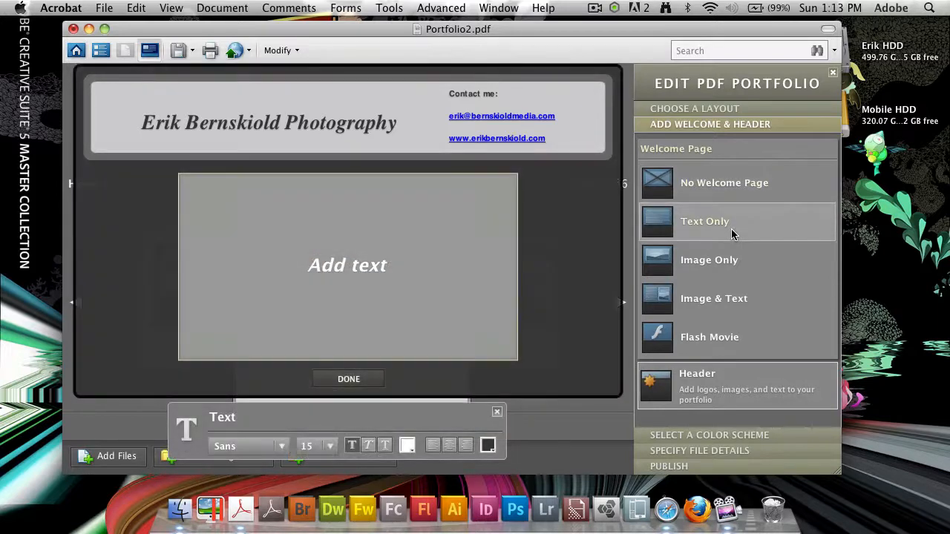
left_click(733, 267)
left_click(735, 301)
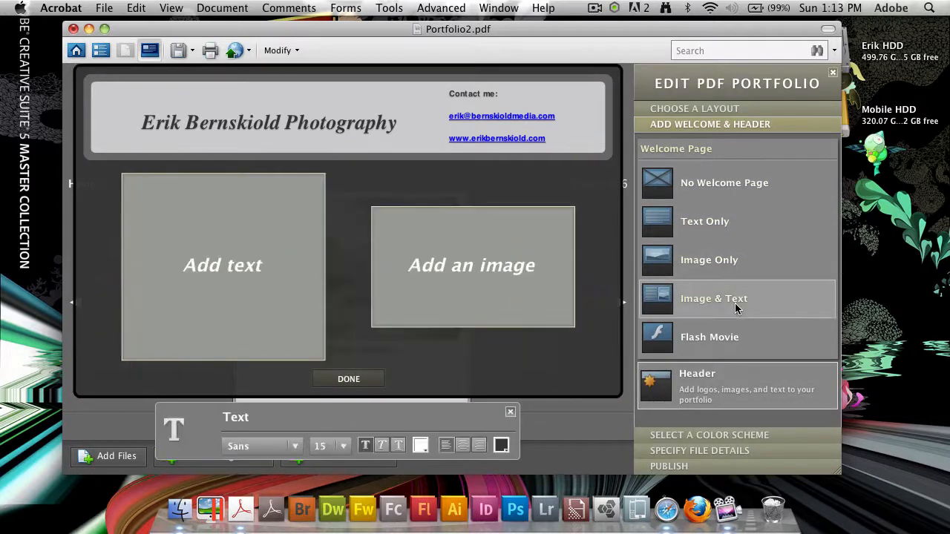
left_click(735, 346)
left_click(738, 186)
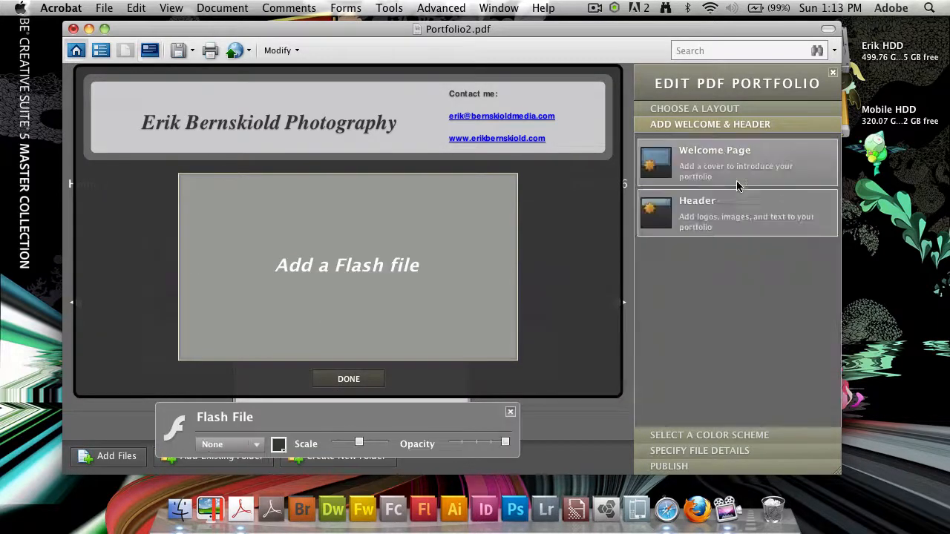
Try several colour swatches, apply the beige-and-grey scheme, and show its custom values (background D6D2C6, card 736E61).
left_click(726, 436)
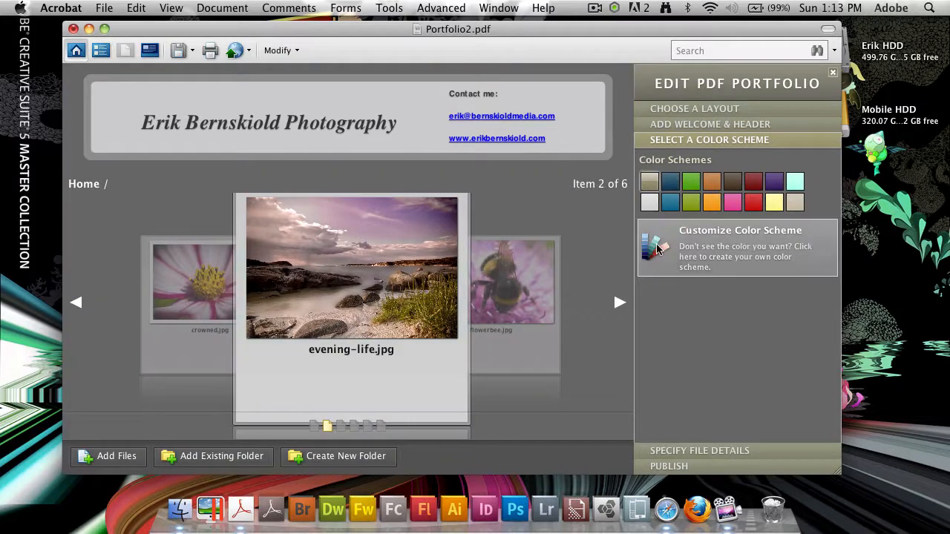
left_click(671, 181)
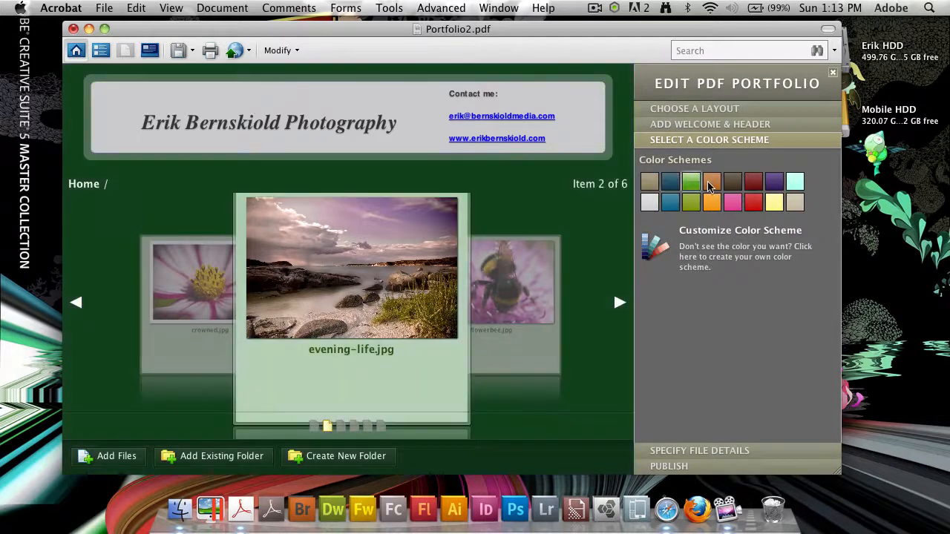
left_click(711, 183)
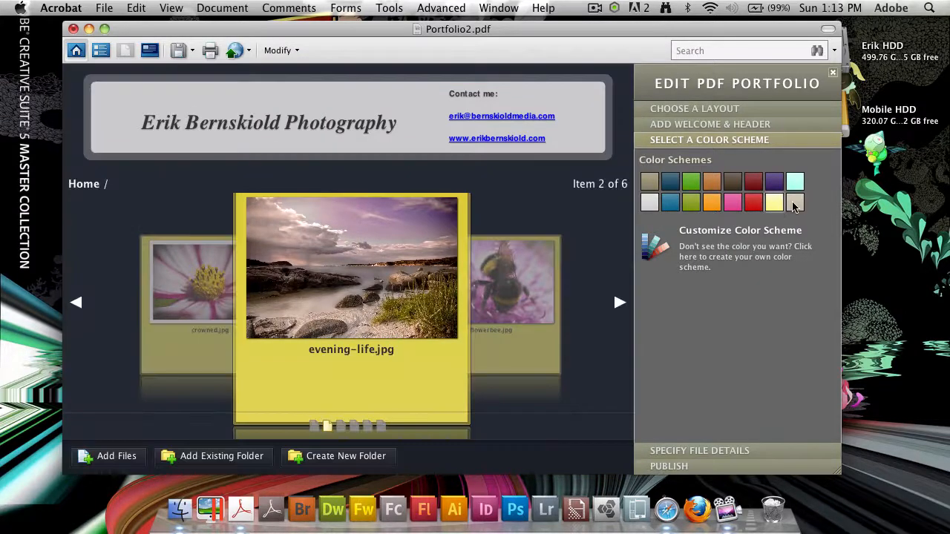
left_click(794, 207)
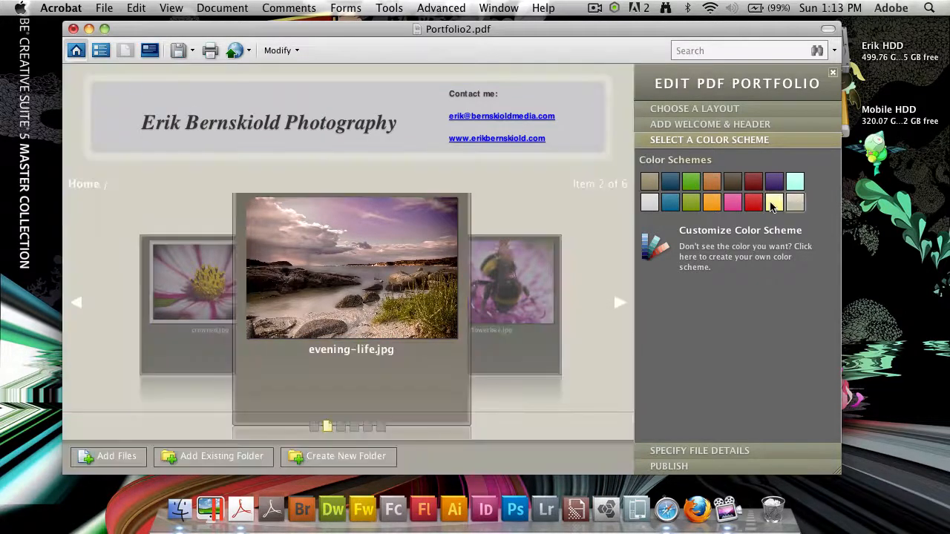
left_click(774, 204)
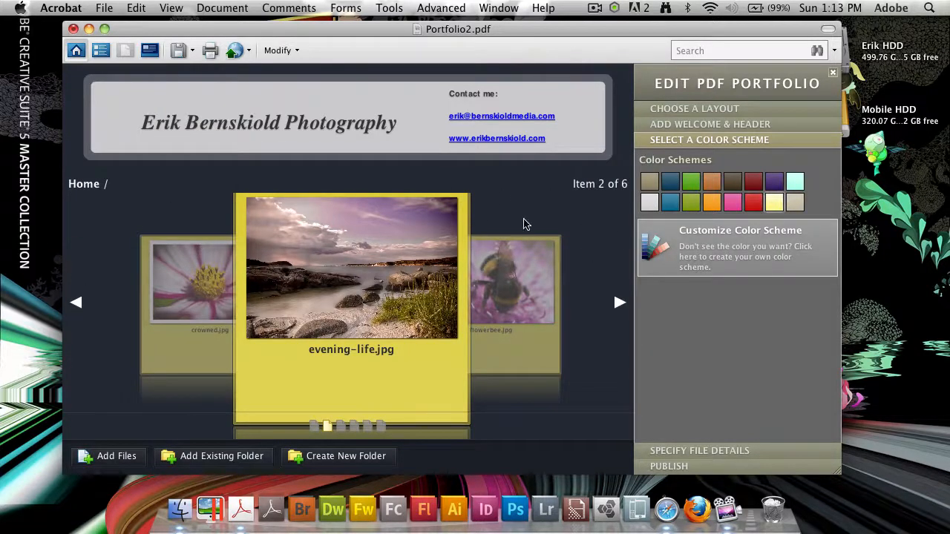
left_click(675, 207)
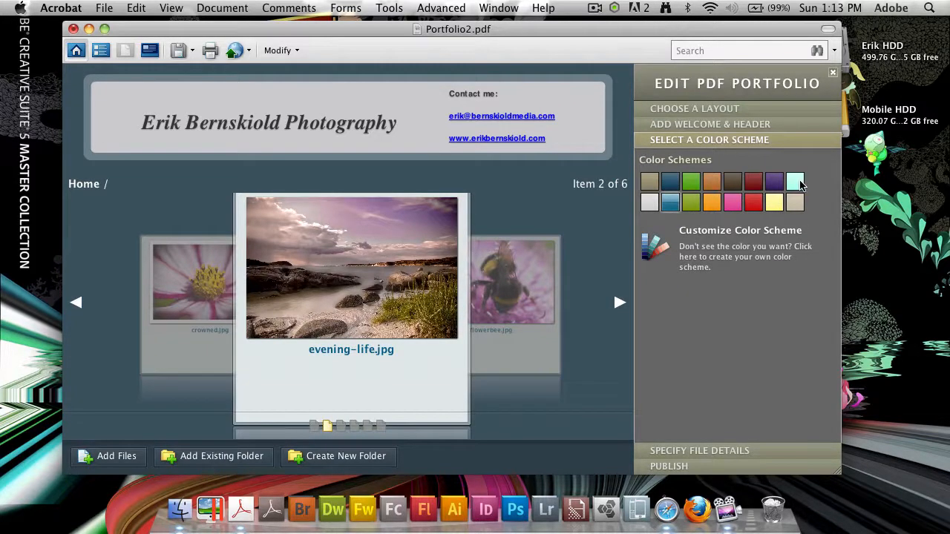
left_click(795, 185)
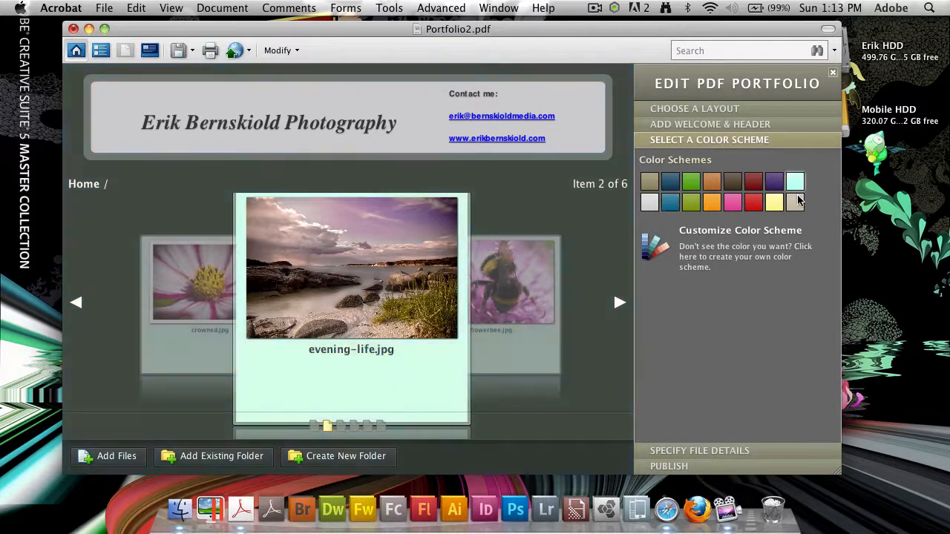
left_click(795, 203)
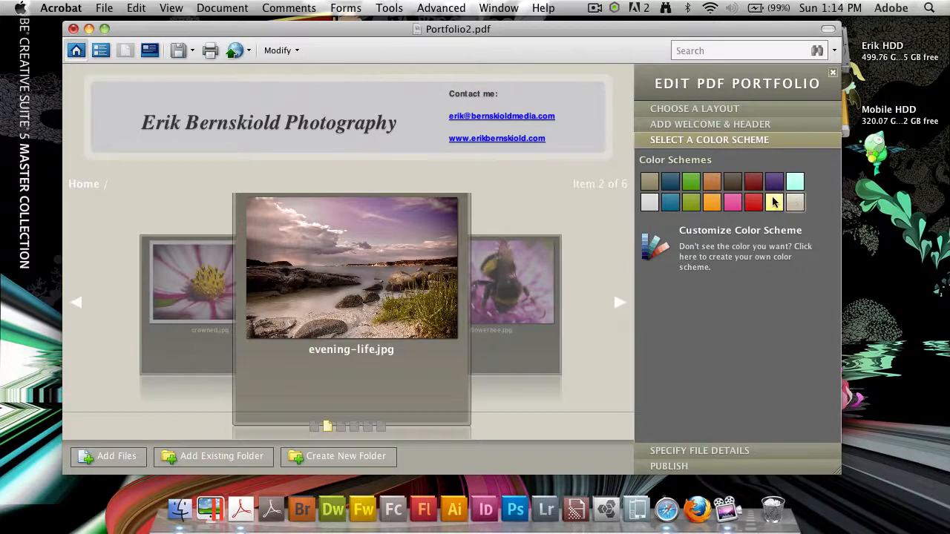
left_click(705, 249)
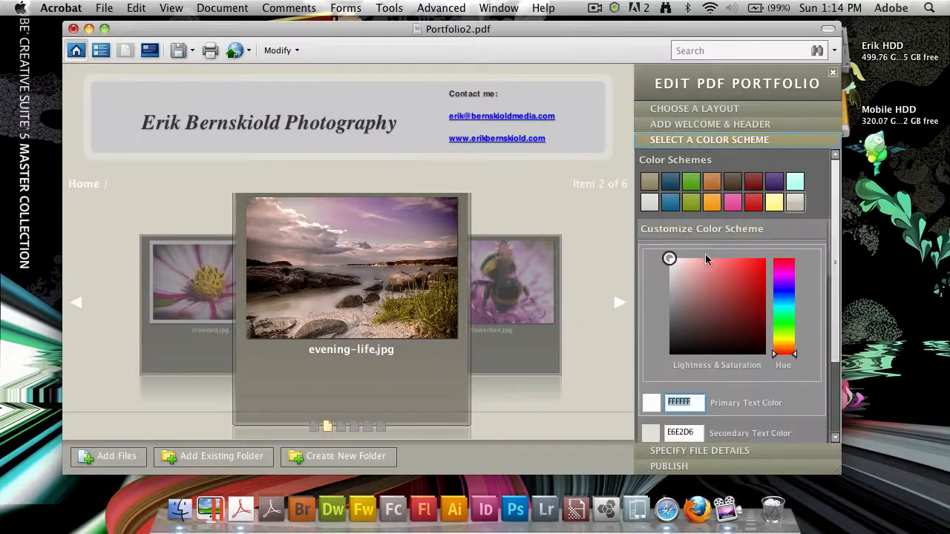
left_click_drag(834, 294, 830, 339)
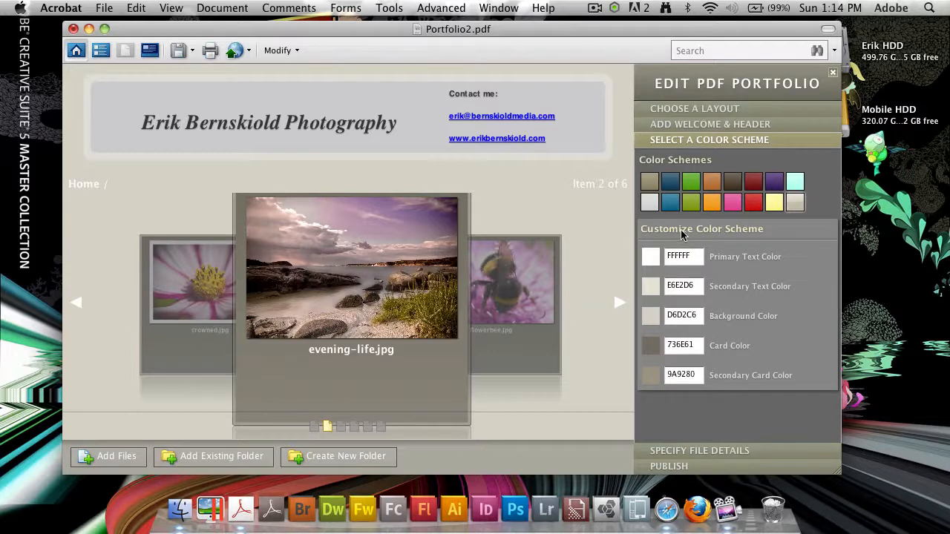
Open the file details and try renaming crowned.jpg to Crowned, keeping its .jpg extension.
left_click(739, 458)
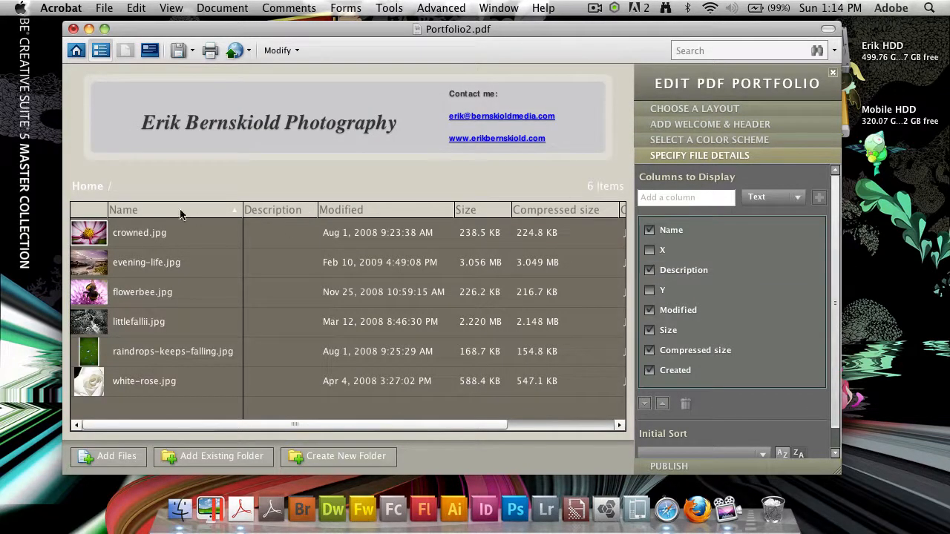
left_click(125, 231)
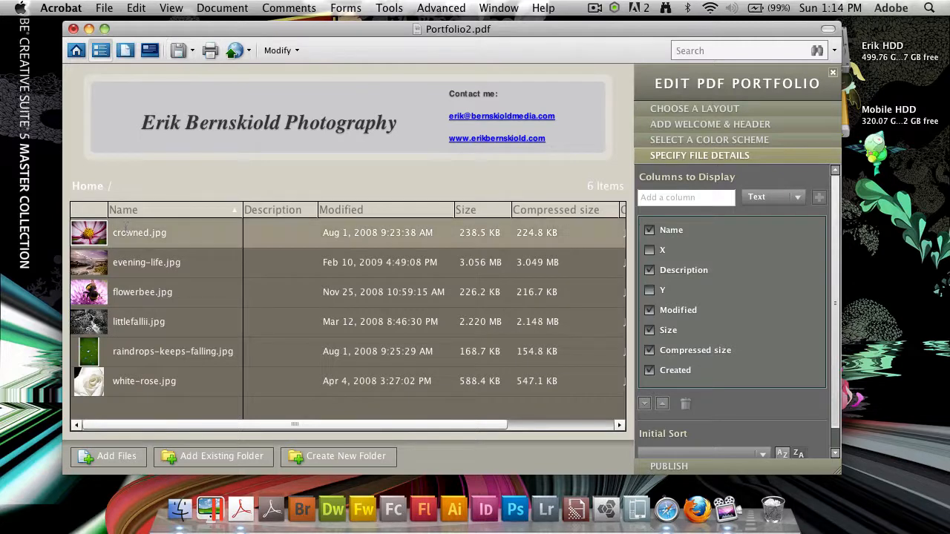
left_click(125, 231)
left_click(196, 179)
left_click(149, 234)
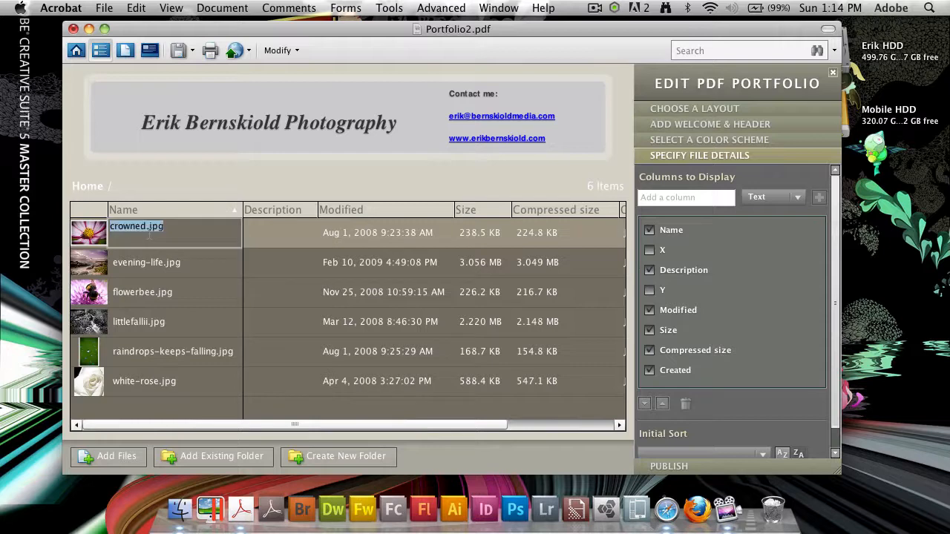
type("C")
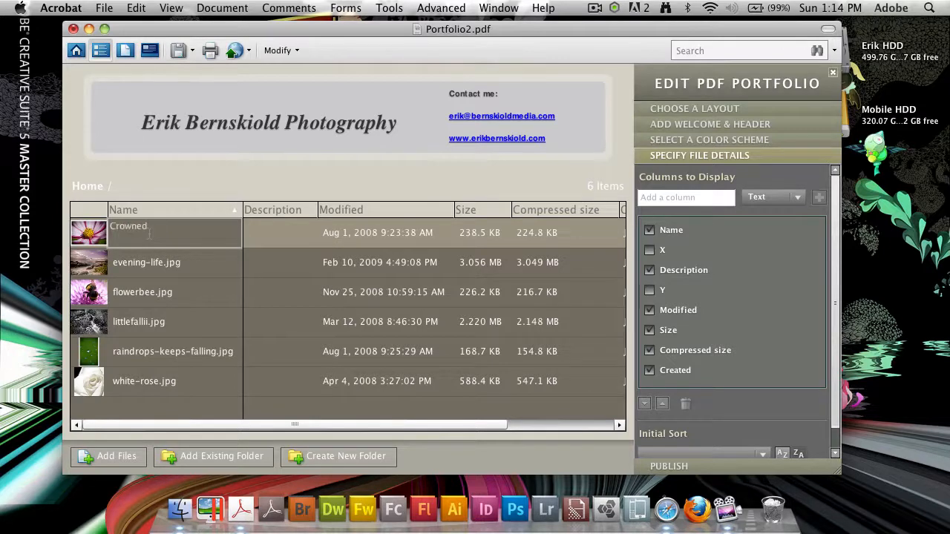
key("Return")
left_click(523, 207)
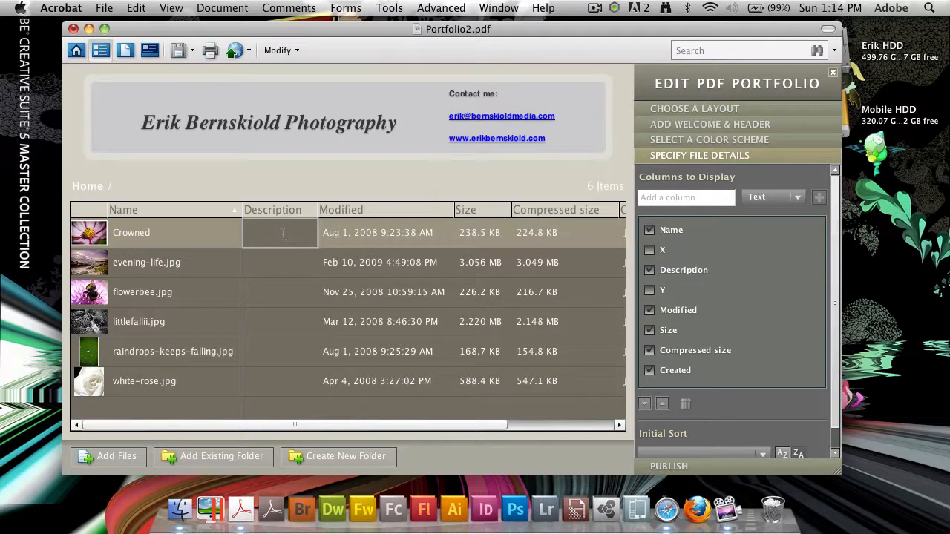
left_click(147, 227)
Give crowned.jpg and evening-life.jpg the descriptions Crowned and Evening Life.
left_click(275, 233)
type("Crowne")
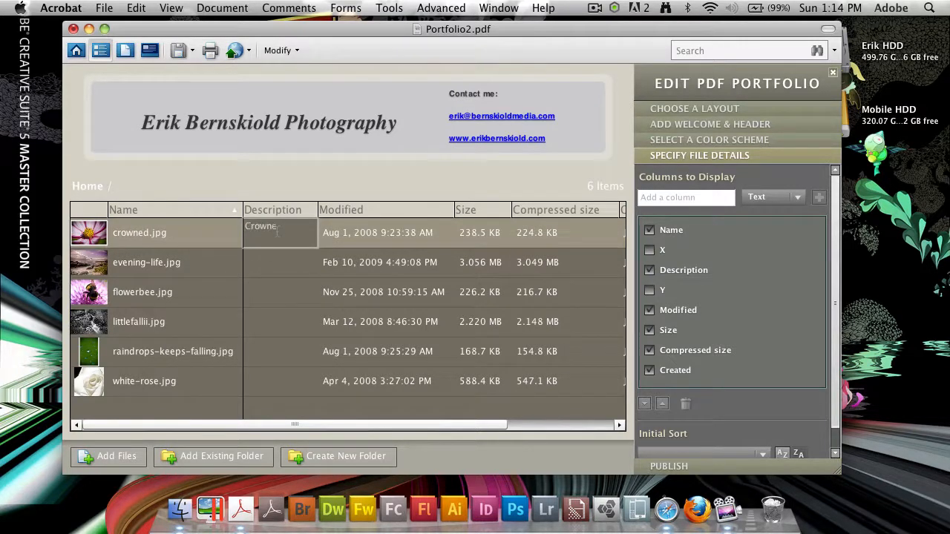
type("d")
left_click(271, 263)
left_click(272, 263)
type("Eve")
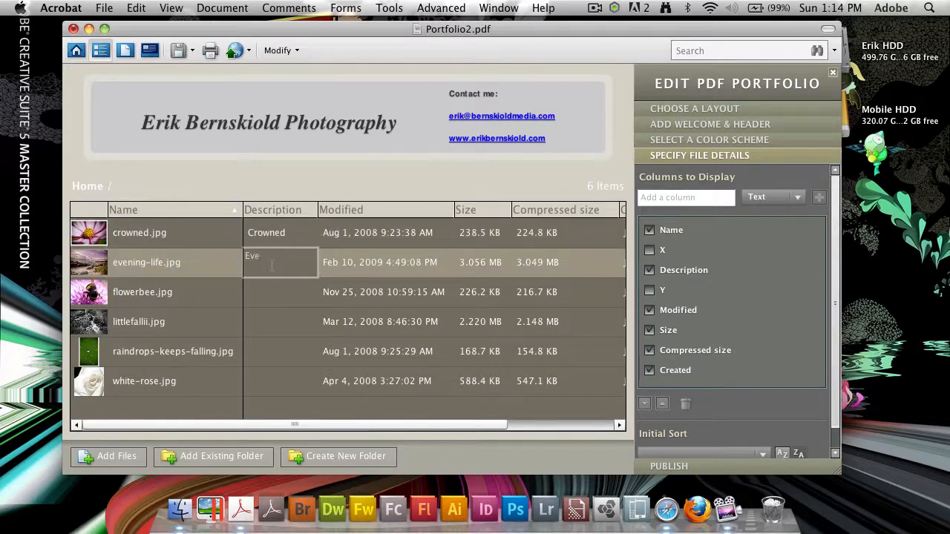
type("ning Life")
Describe the remaining photos as Flower Bee, Little Falls II, Raindrops keep falling and White Rose.
left_click(271, 290)
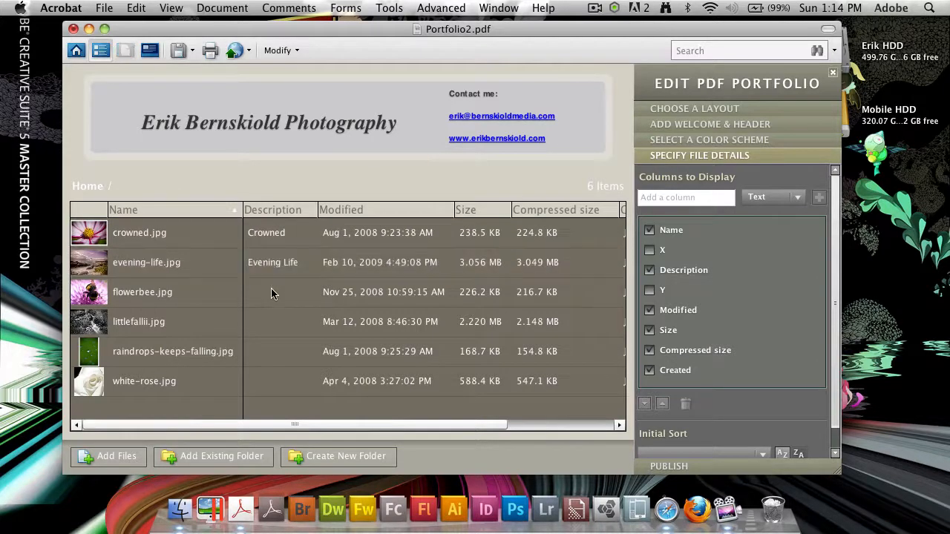
left_click(271, 292)
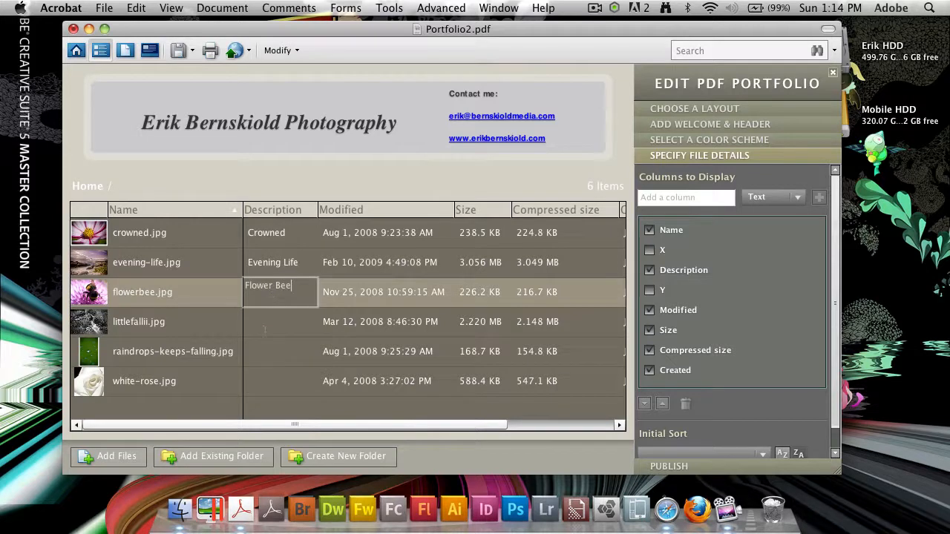
left_click(267, 321)
left_click(267, 320)
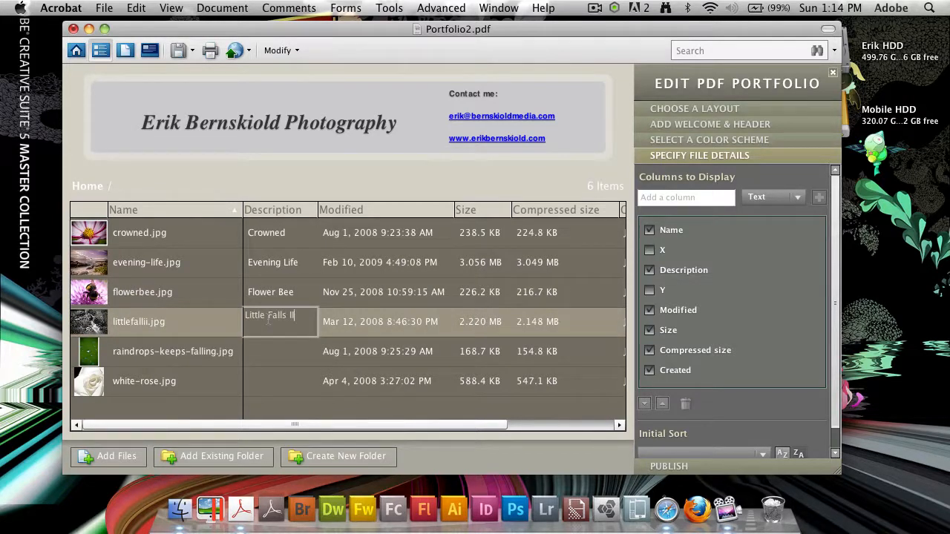
left_click(273, 345)
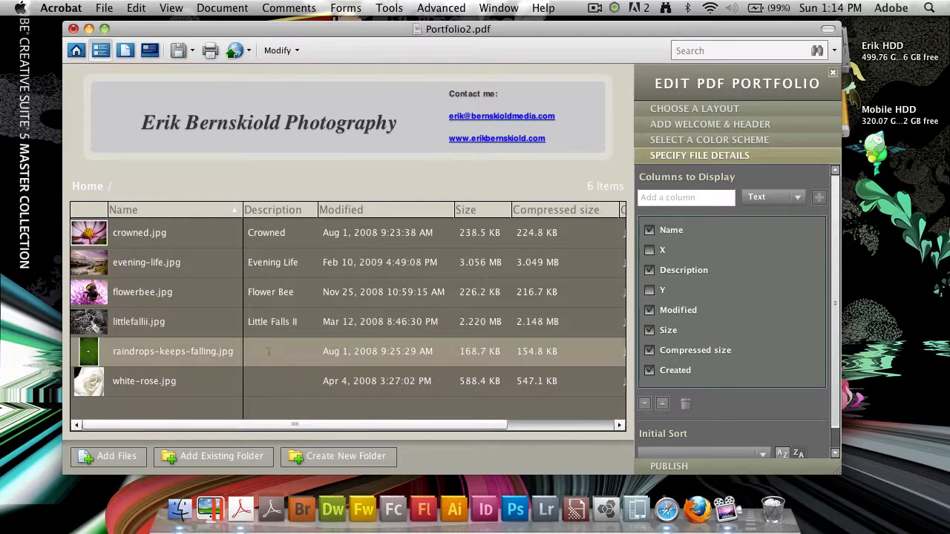
left_click(272, 347)
type("Raindrops keep")
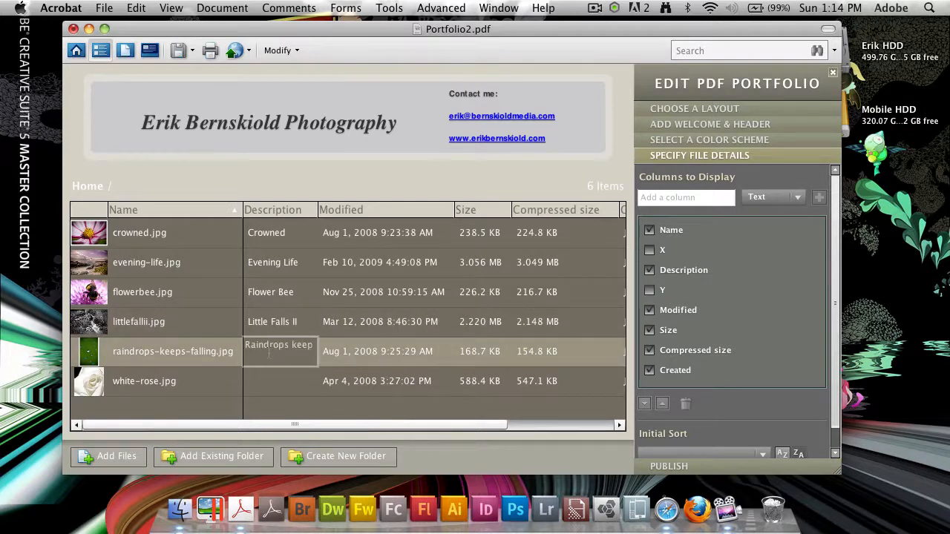
type(" falling")
left_click(291, 381)
left_click(272, 383)
type("Wh")
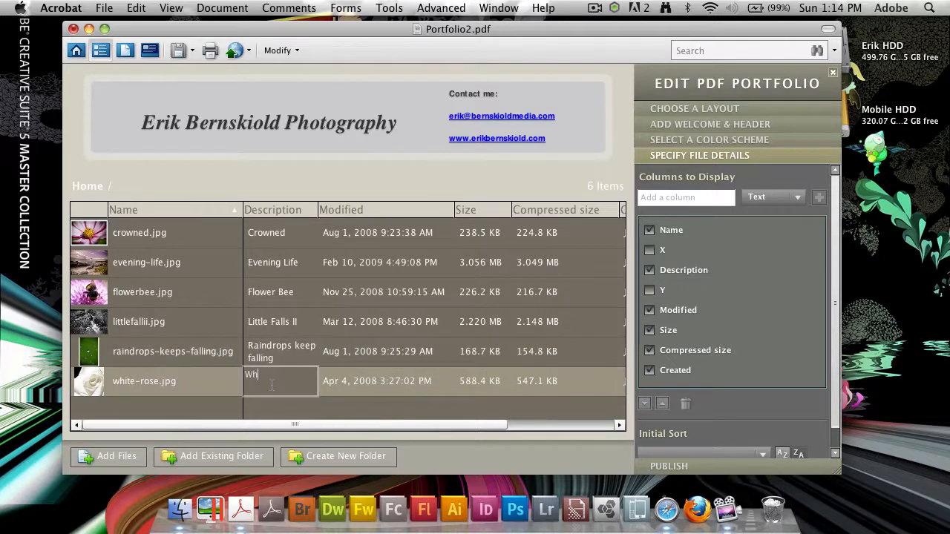
type("ite Rose")
key("Return")
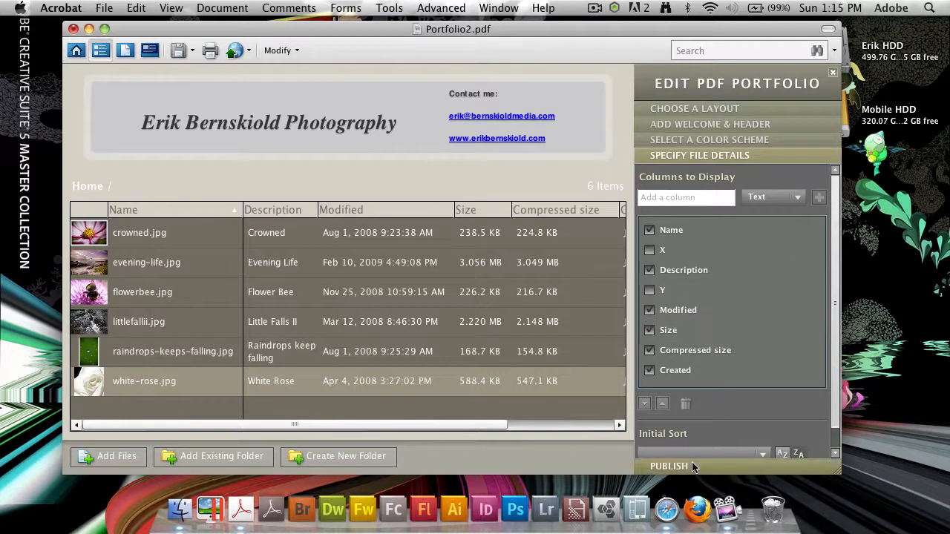
left_click(76, 50)
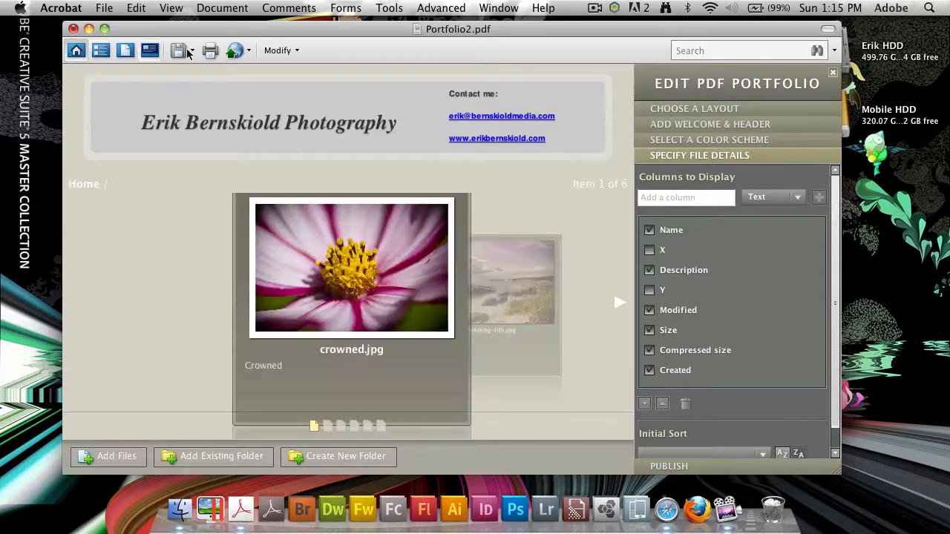
Rename the crowned.jpg photo to Crowned, accepting the dropped extension.
left_click(355, 349)
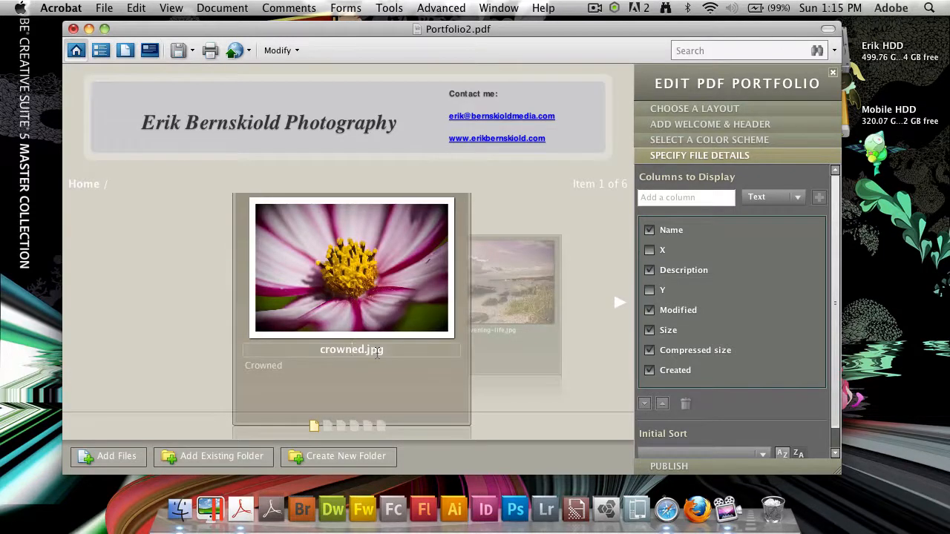
type("Crowned")
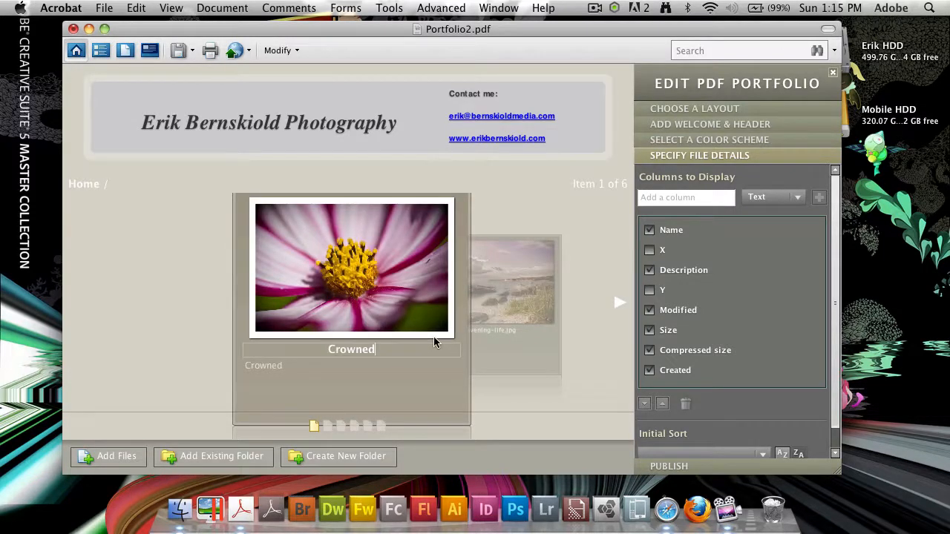
left_click(388, 390)
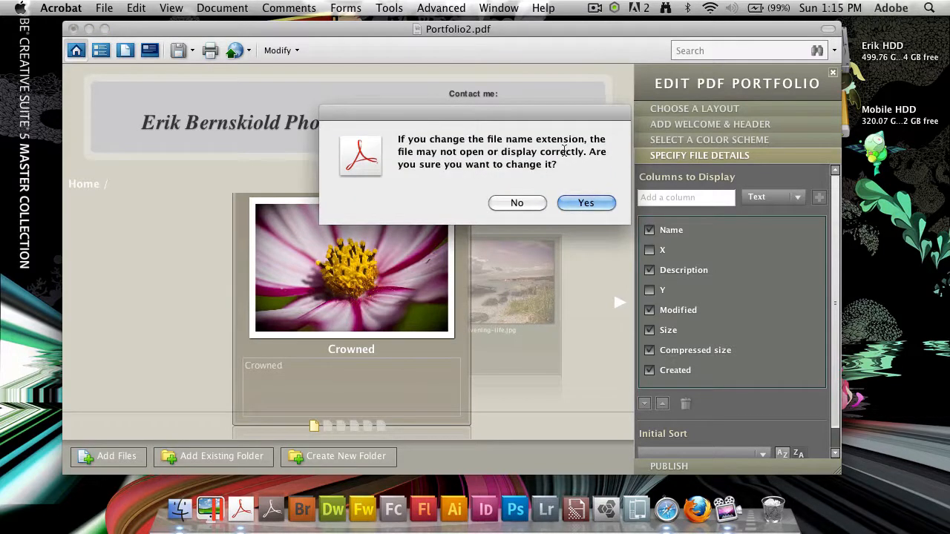
left_click(606, 204)
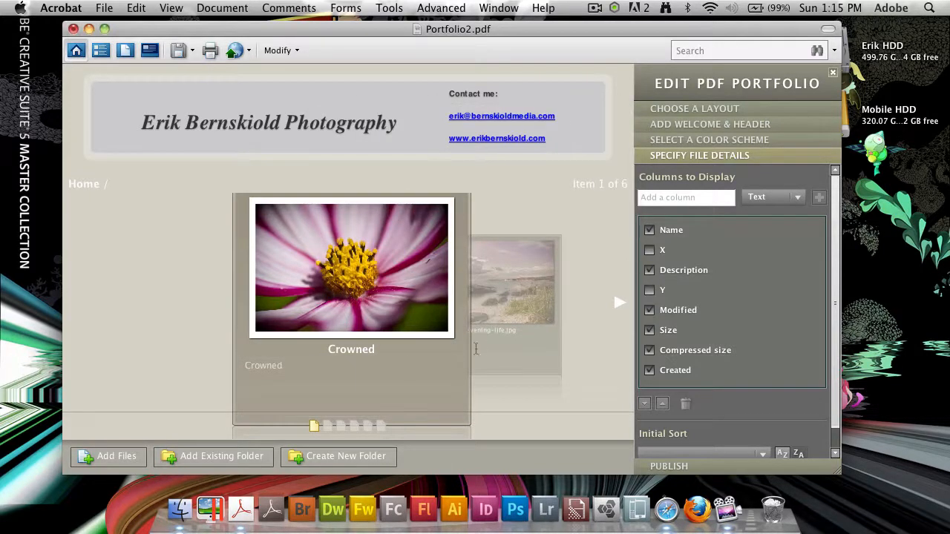
left_click(508, 328)
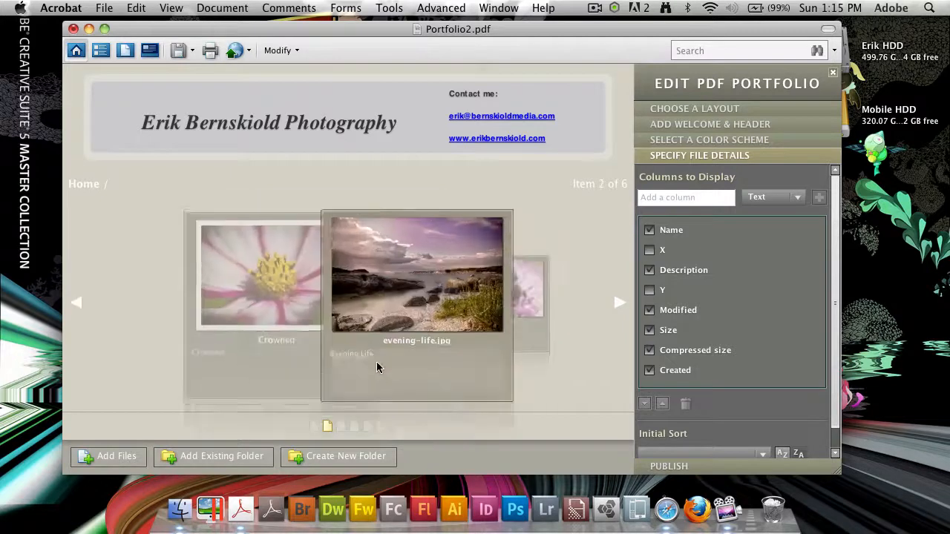
left_click(216, 353)
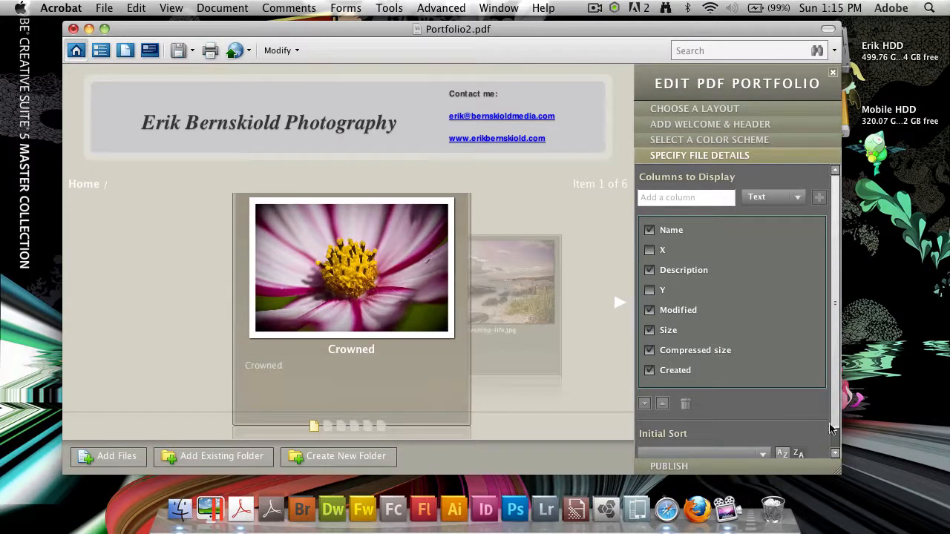
Leave the initial sort order unchanged and bring up the portfolio's publishing options.
scroll(742, 438, "down", 1)
left_click(744, 438)
left_click(745, 438)
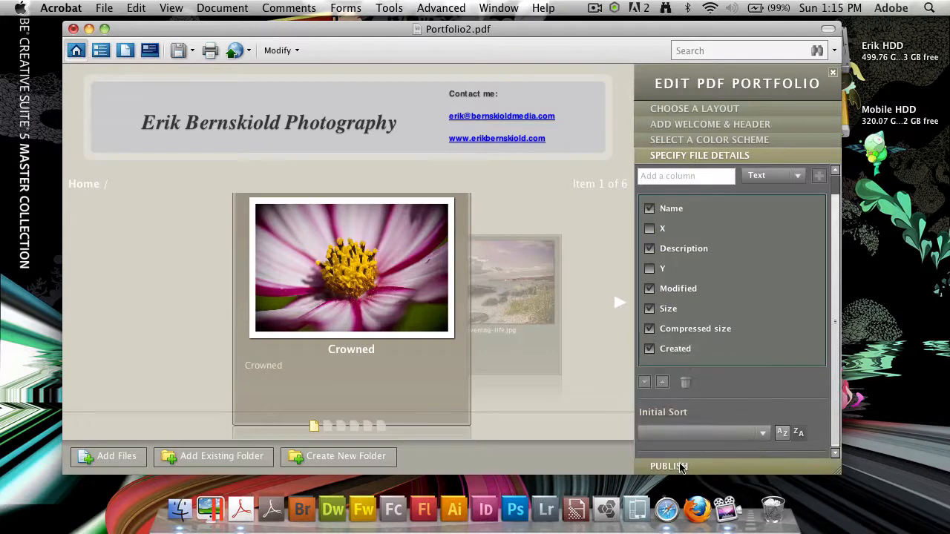
left_click(681, 466)
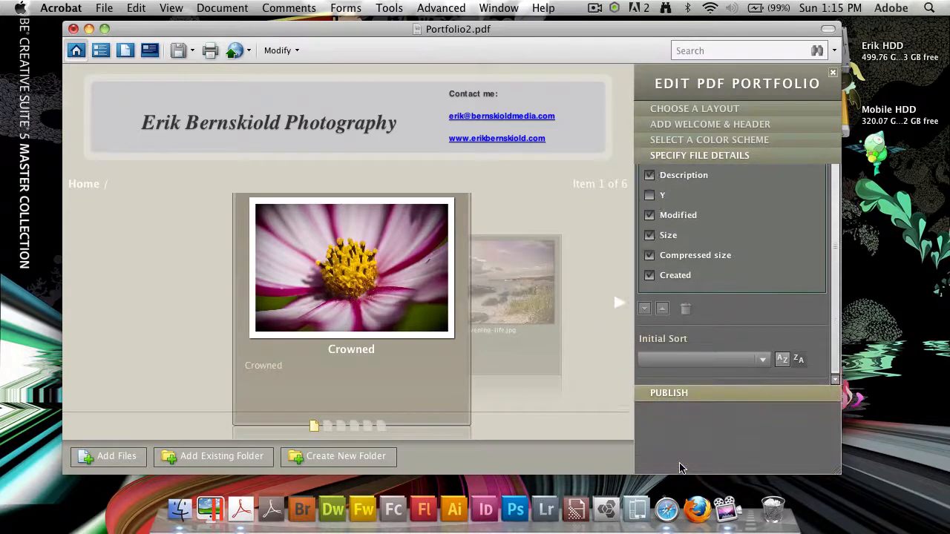
Browse to the evening-life and flowerbee photos, return to Crowned, and start saving the portfolio.
left_click(525, 334)
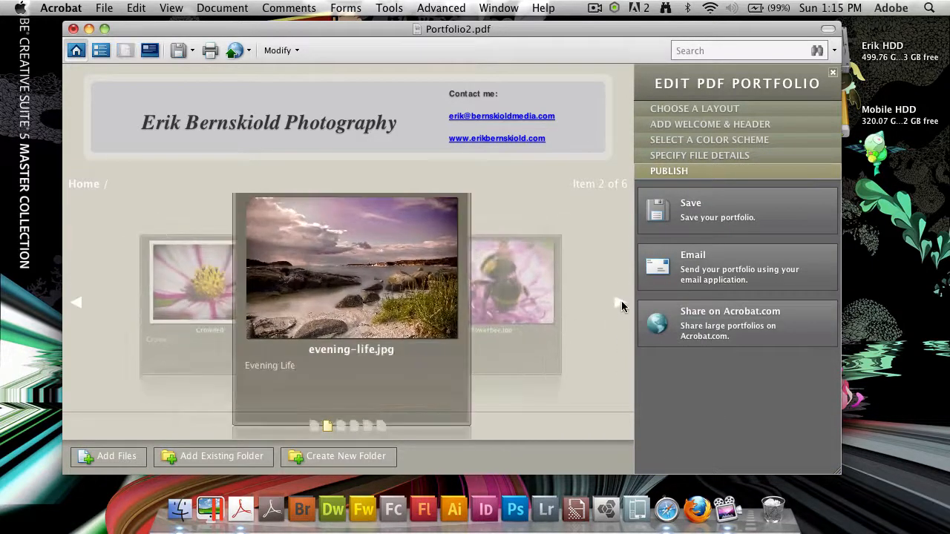
left_click(619, 304)
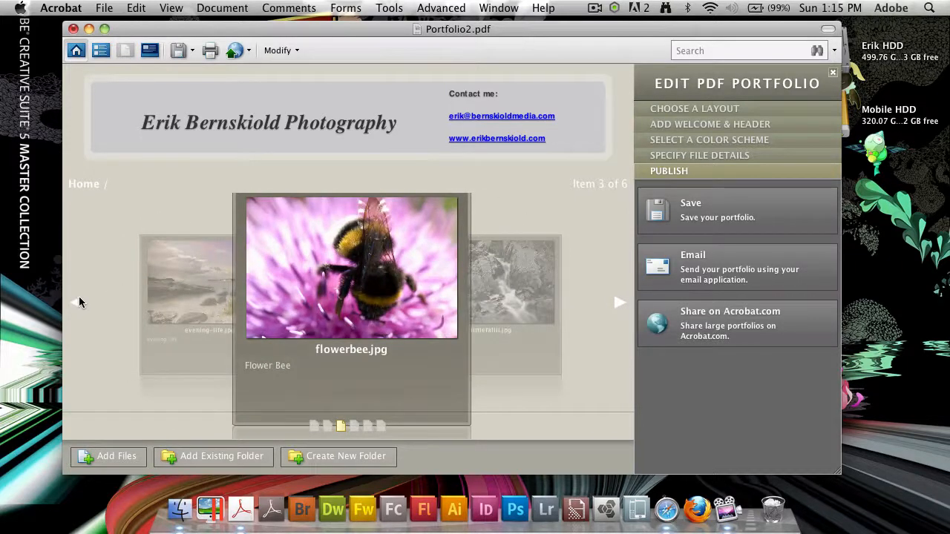
double_click(77, 305)
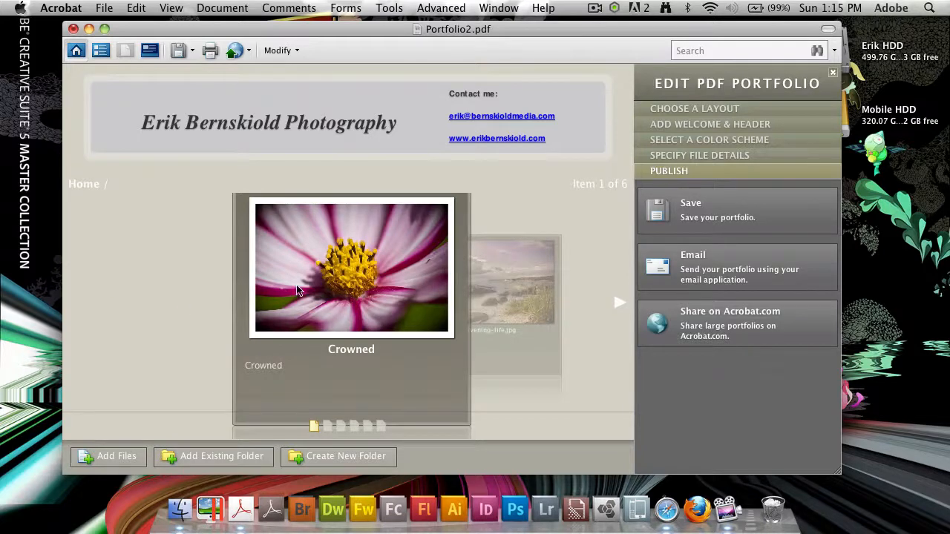
left_click(747, 226)
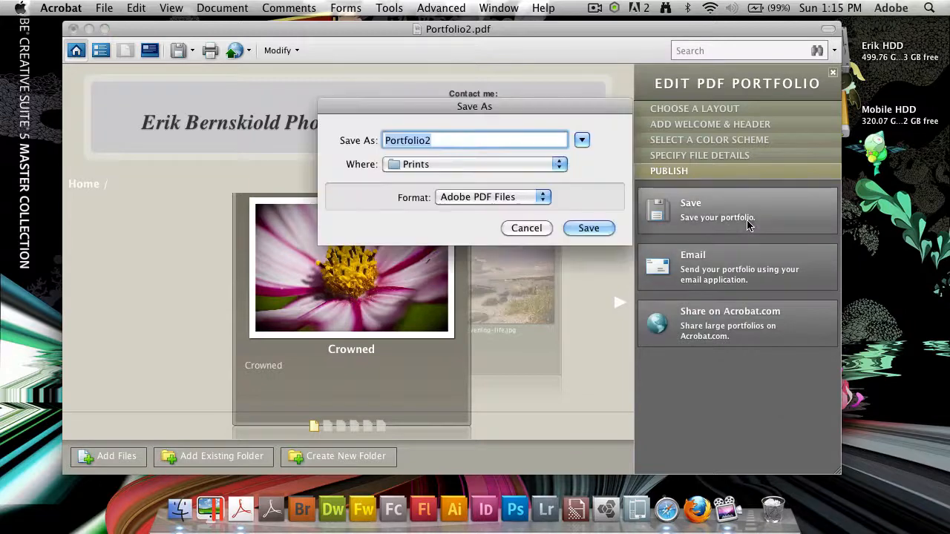
Save the portfolio to the Desktop as eb-photo-portfolio.pdf and minimize Acrobat.
left_click(479, 165)
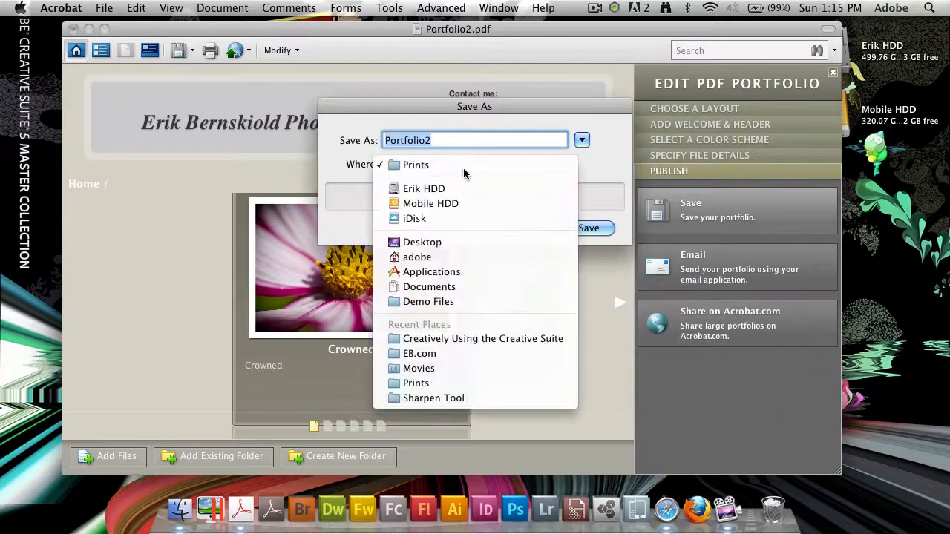
left_click(468, 242)
type("p")
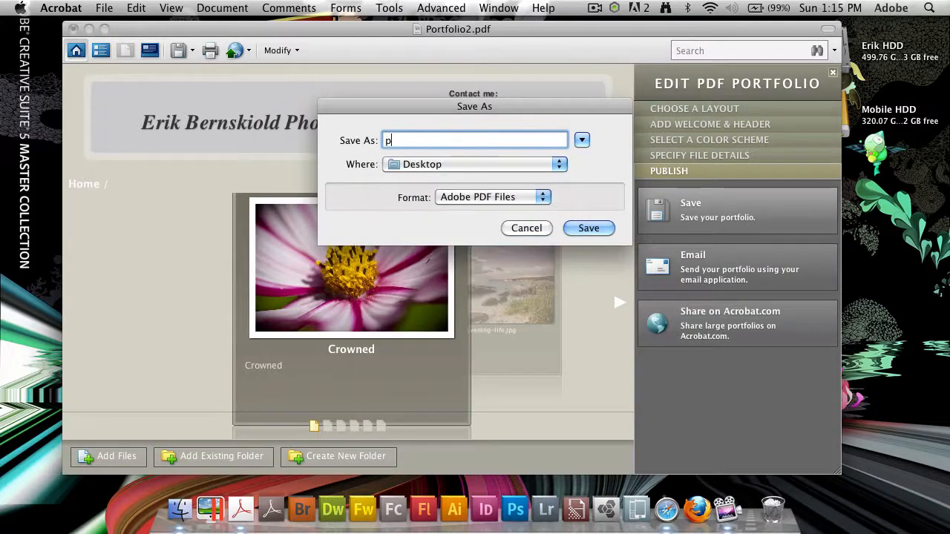
type("b-photo-")
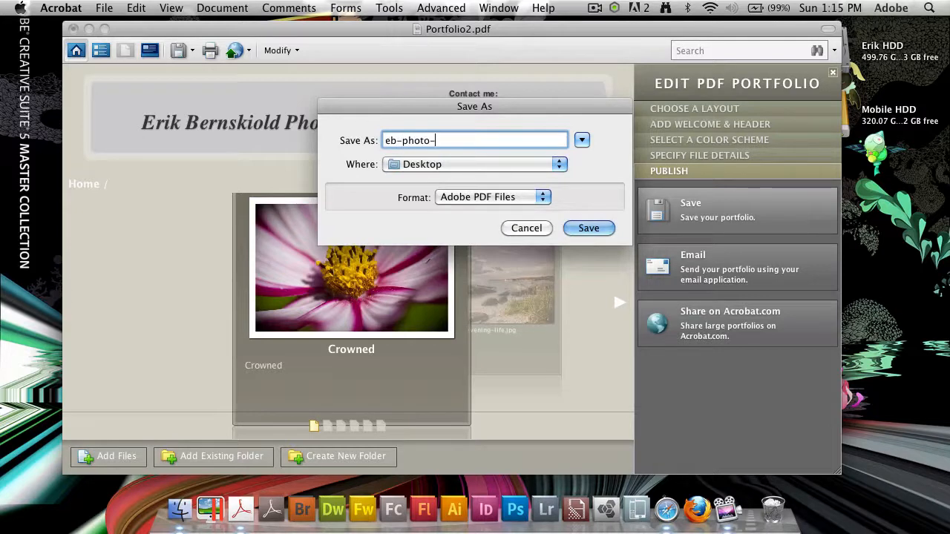
type("portfolio")
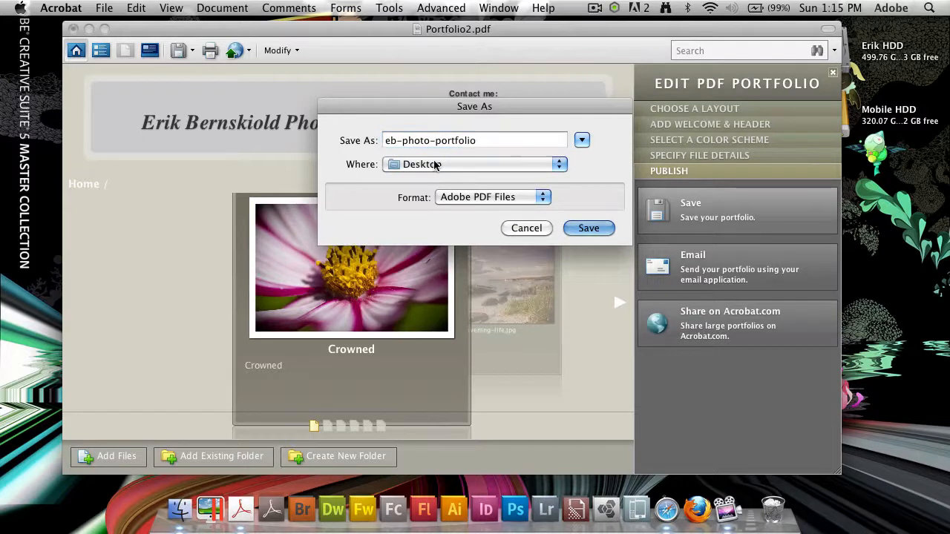
key("Return")
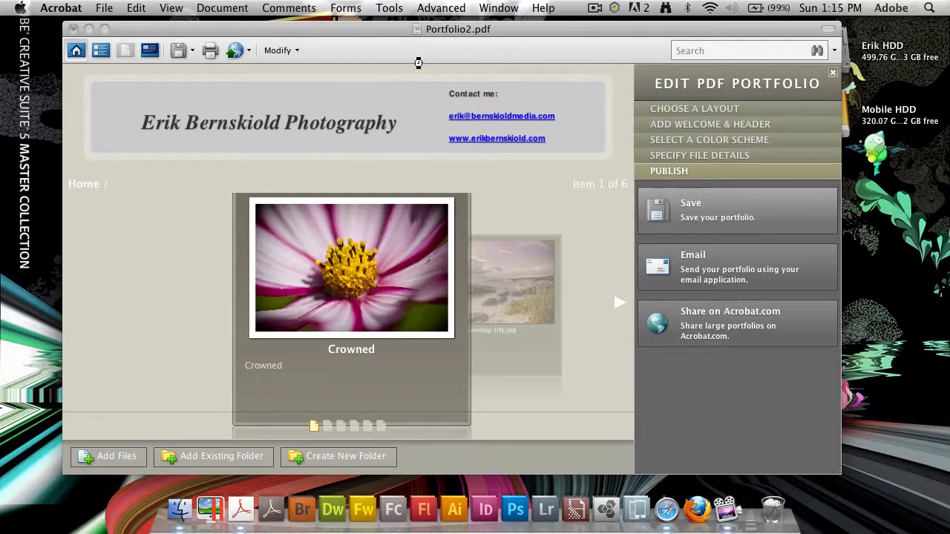
left_click(88, 29)
Preview the saved eb-photo-portfolio.pdf on the desktop in Quick Look and in Preview.
left_click(841, 185)
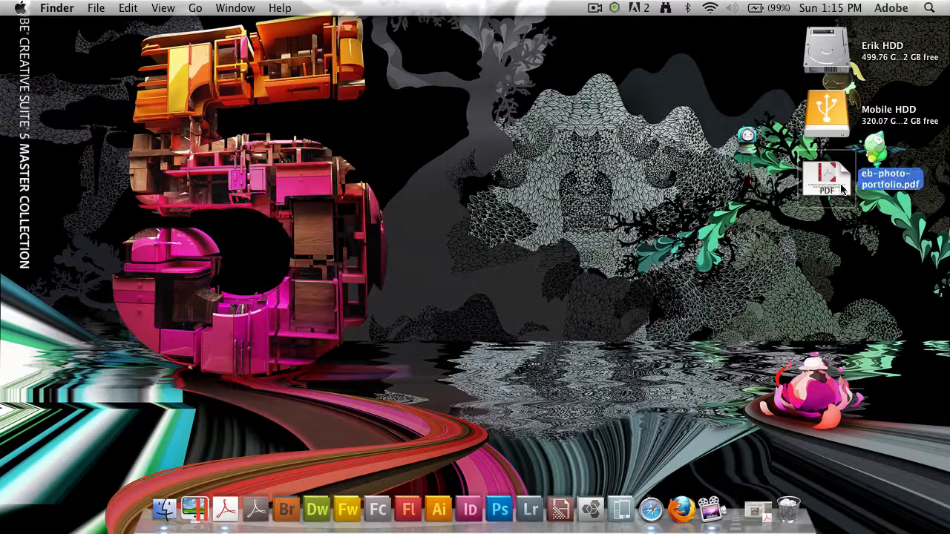
key("space")
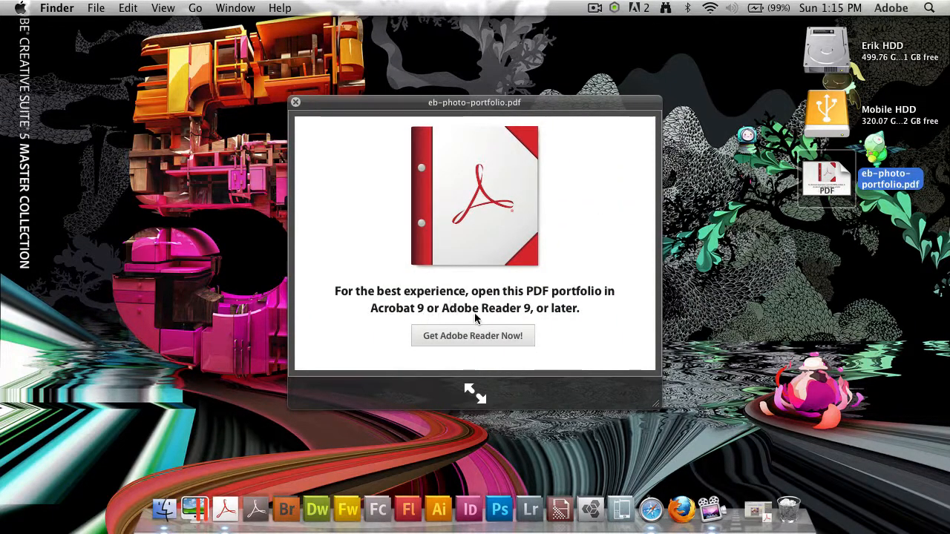
left_click(296, 102)
left_click(853, 247)
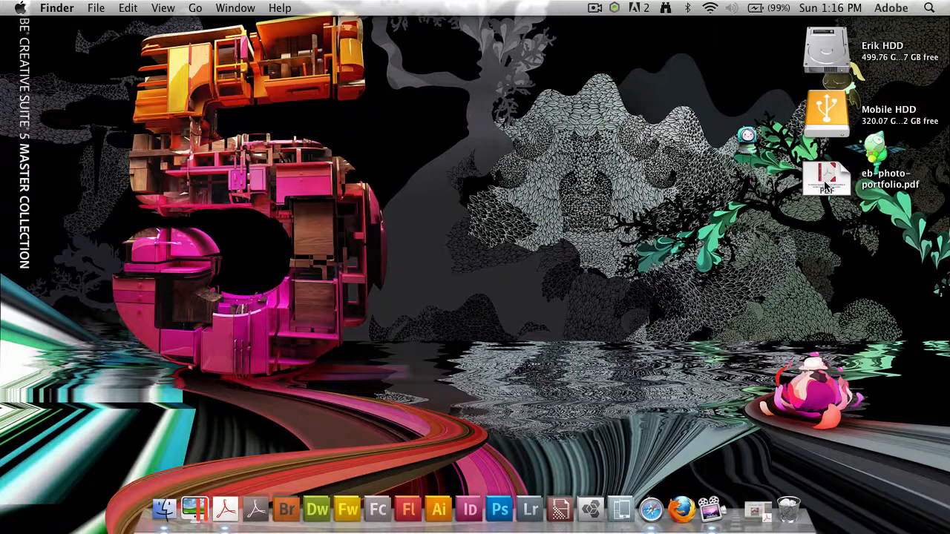
double_click(826, 182)
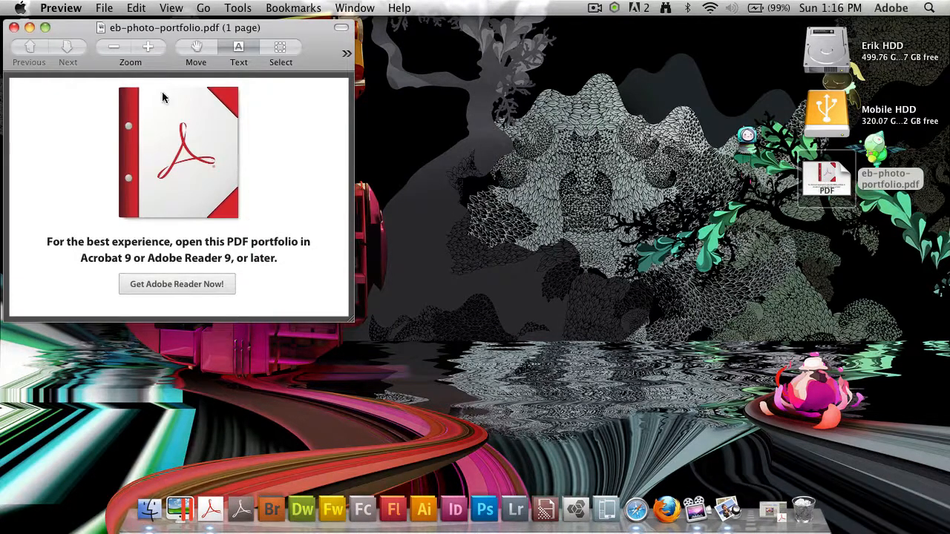
left_click(13, 27)
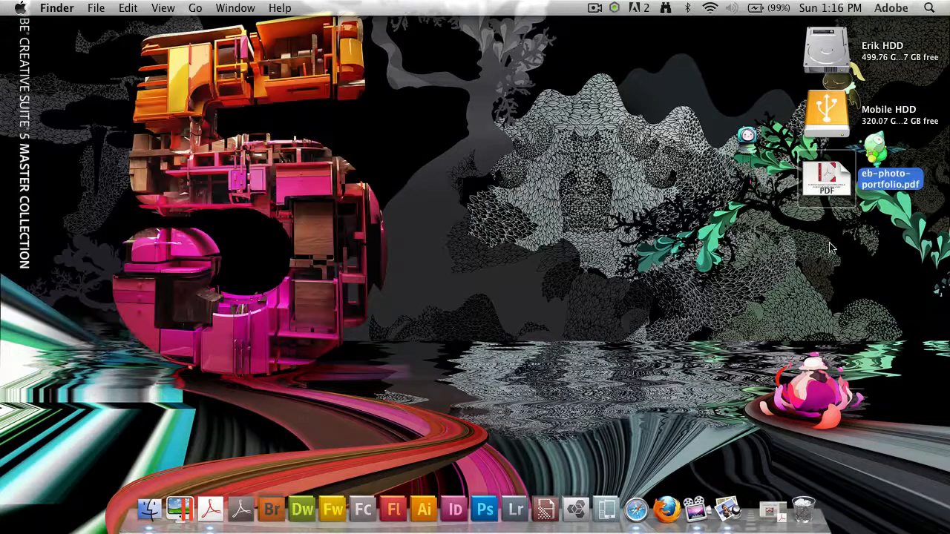
Close the Acrobat portfolio window and drag eb-photo-portfolio.pdf onto Acrobat to reopen it.
left_click_drag(826, 179, 208, 510)
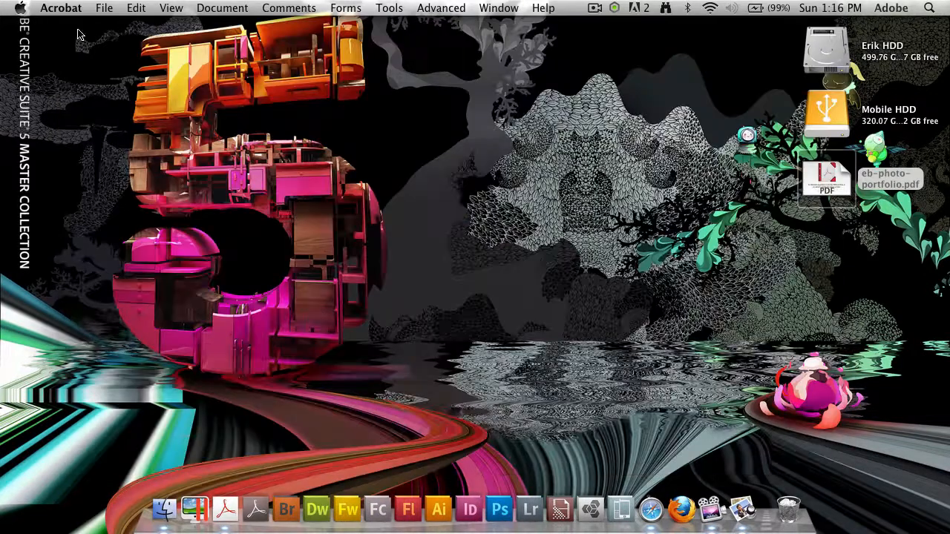
left_click(73, 29)
left_click(826, 179)
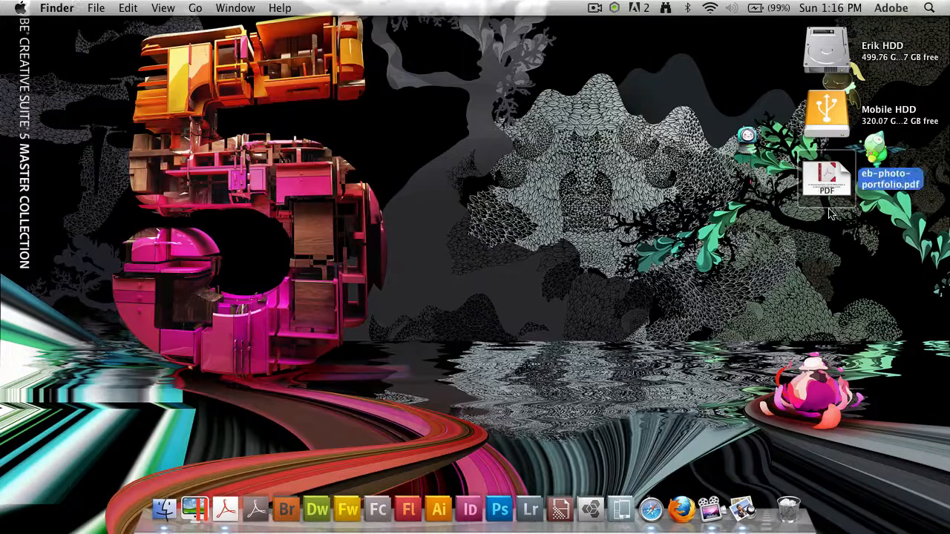
left_click_drag(825, 192, 221, 524)
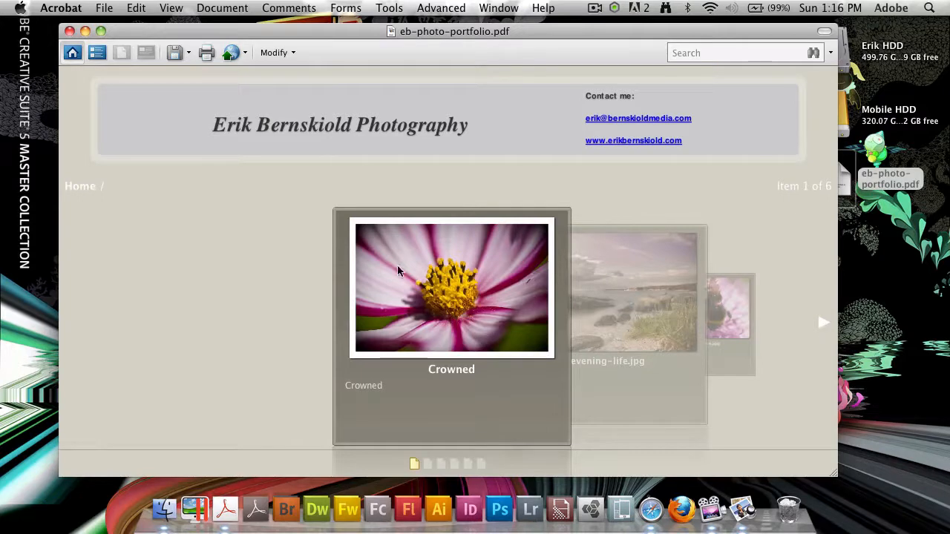
Browse the evening-life and flowerbee photos, view all six files as a detailed list, then return to the carousel.
left_click(428, 464)
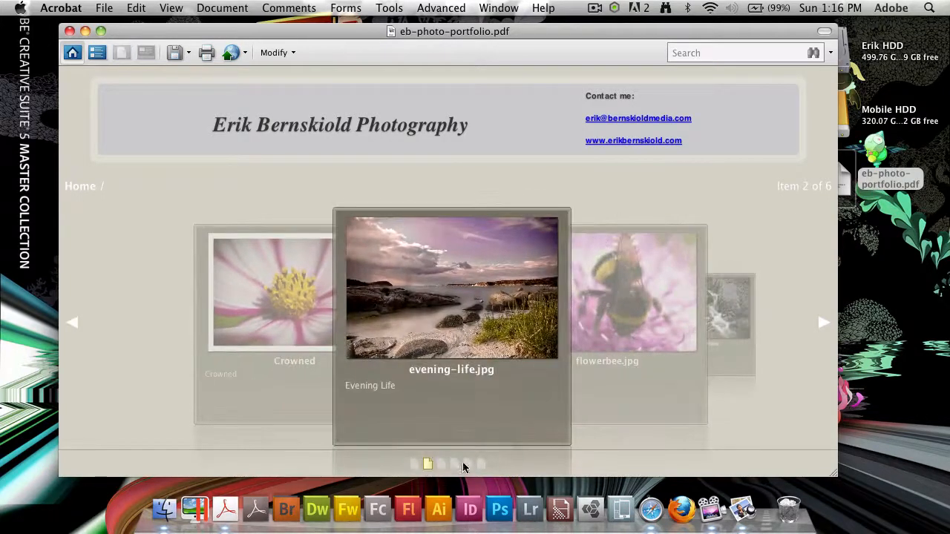
left_click(822, 323)
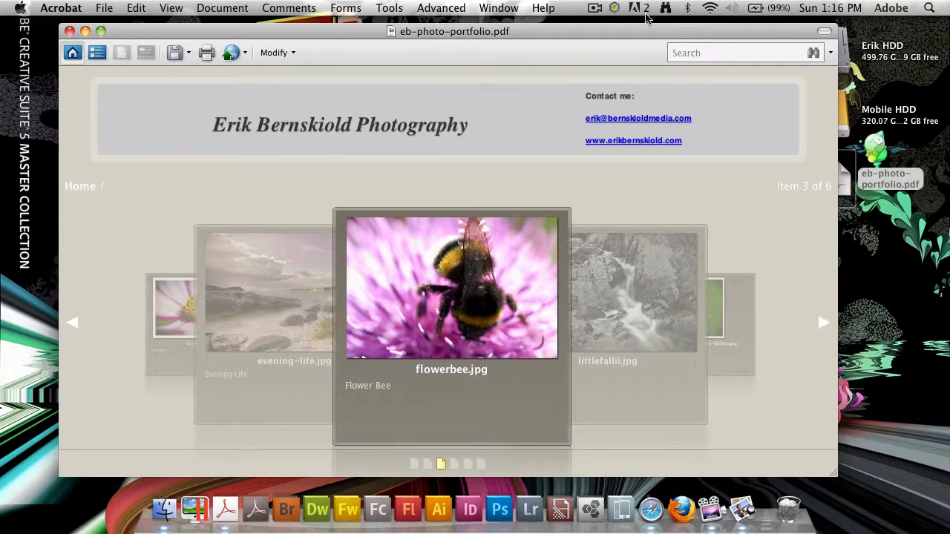
left_click(711, 54)
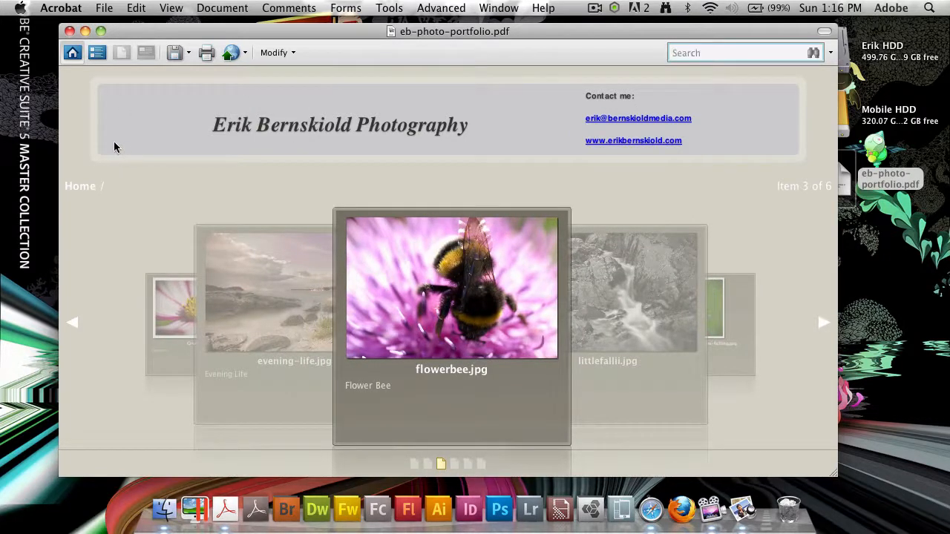
left_click(103, 52)
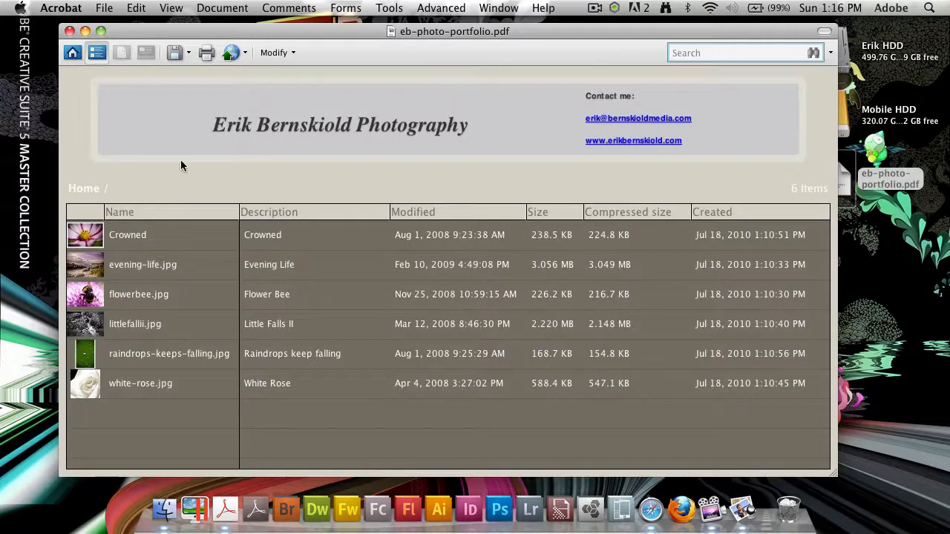
left_click(72, 53)
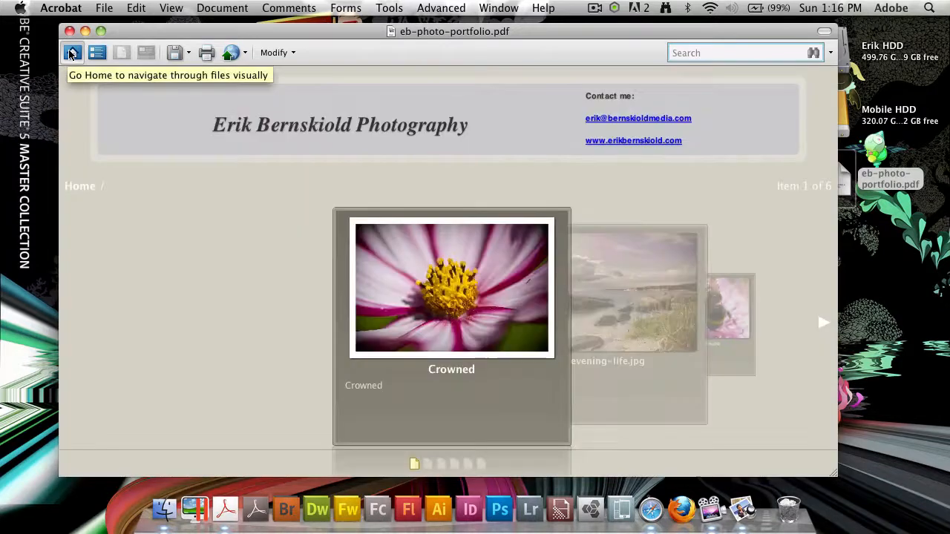